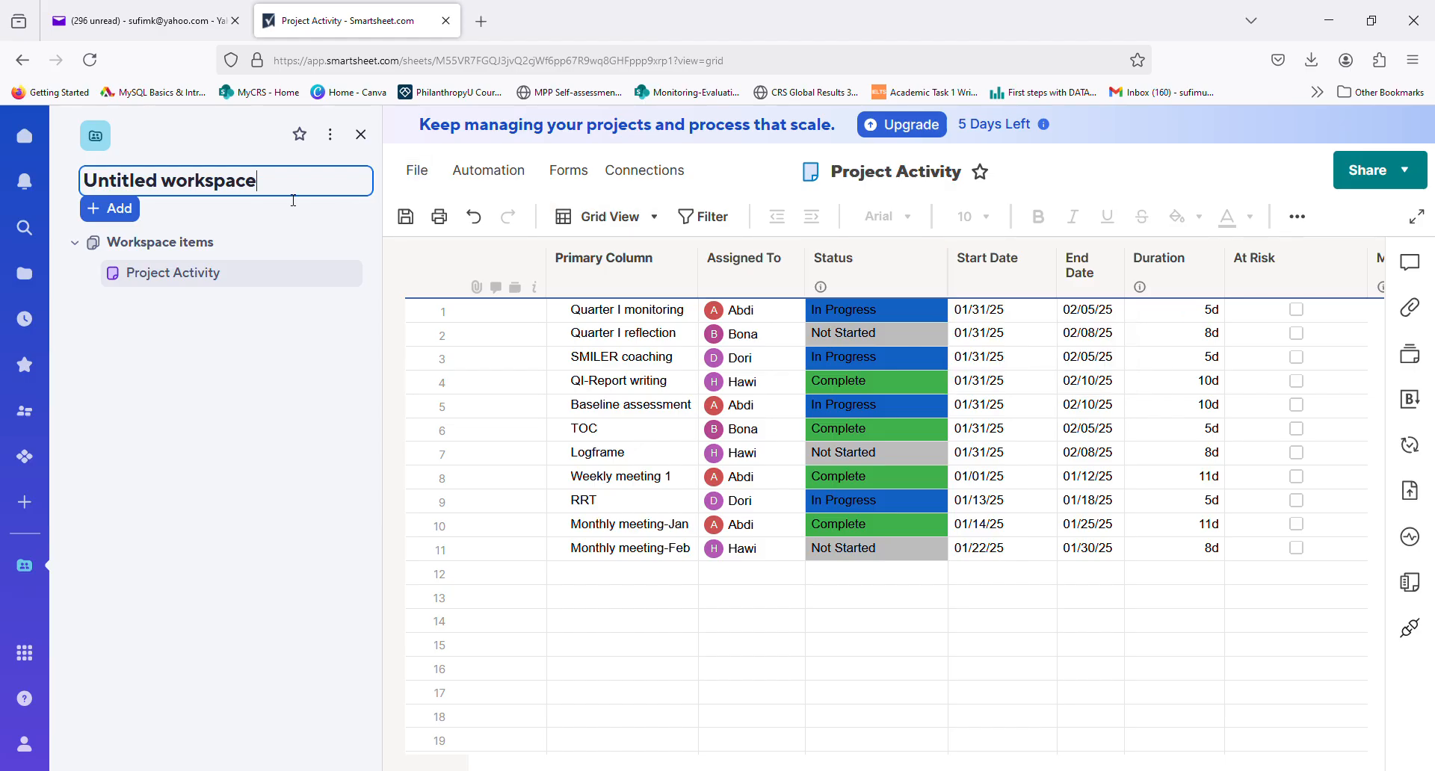
- Rename the untitled workspace as "Project Activity Tracker-2025"
drag(281, 196, 85, 181)
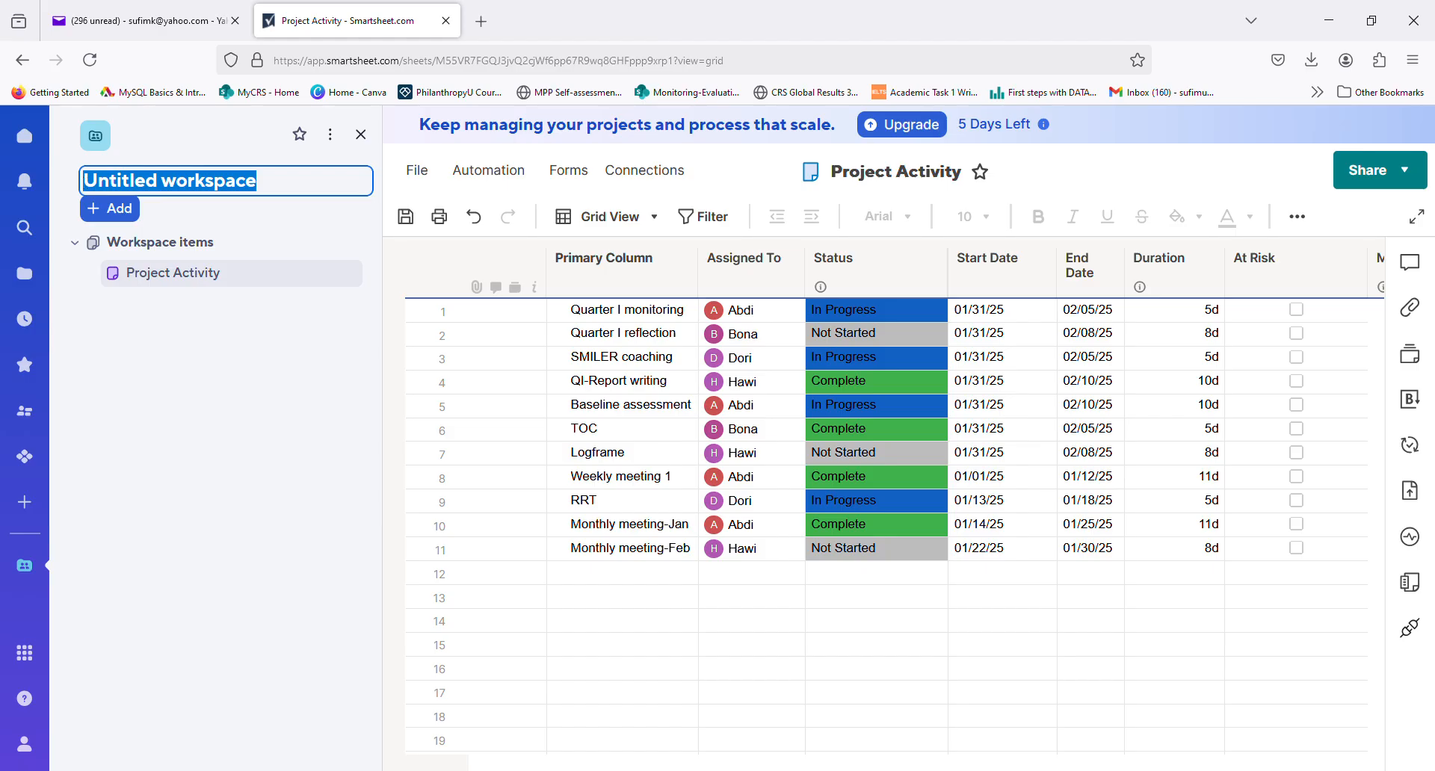
text(Project)
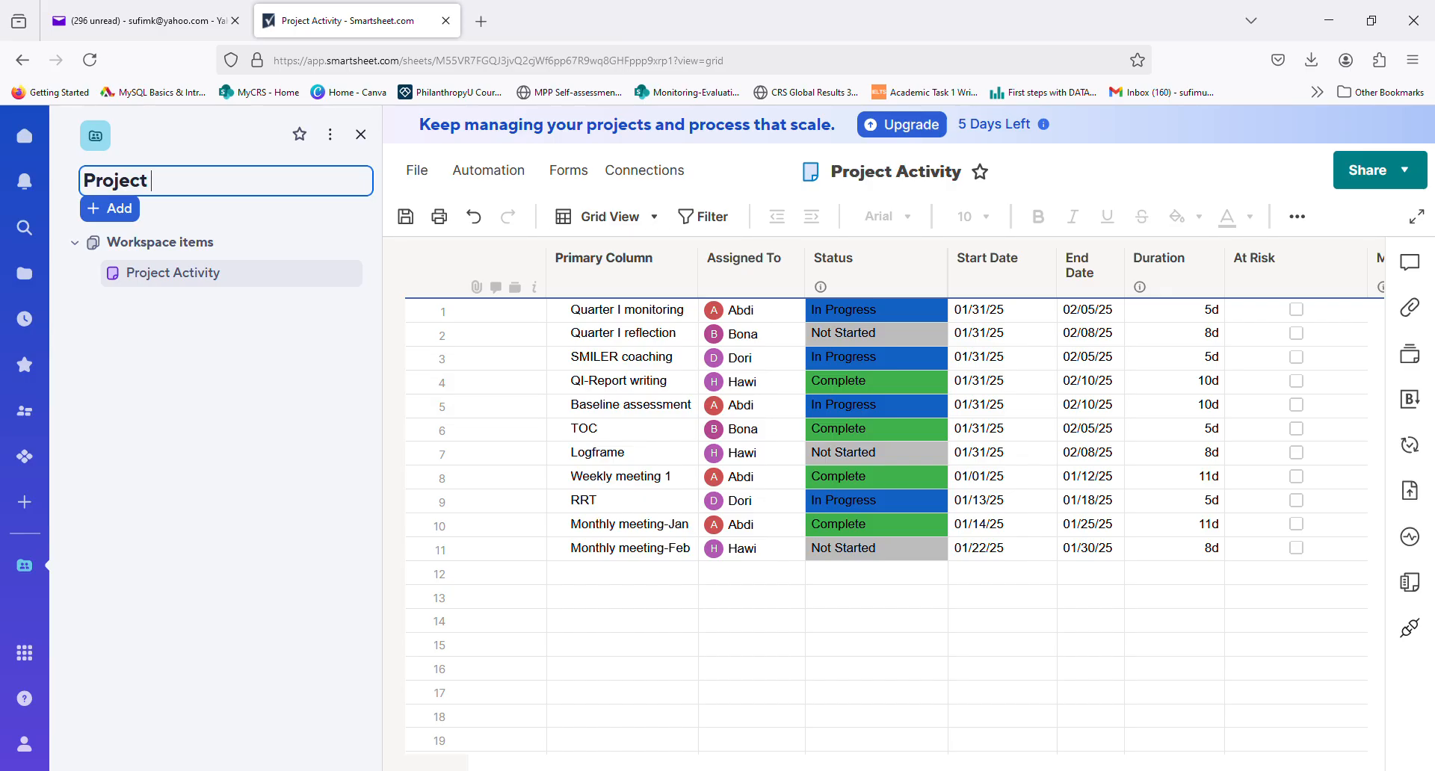
text( Activity Tracke)
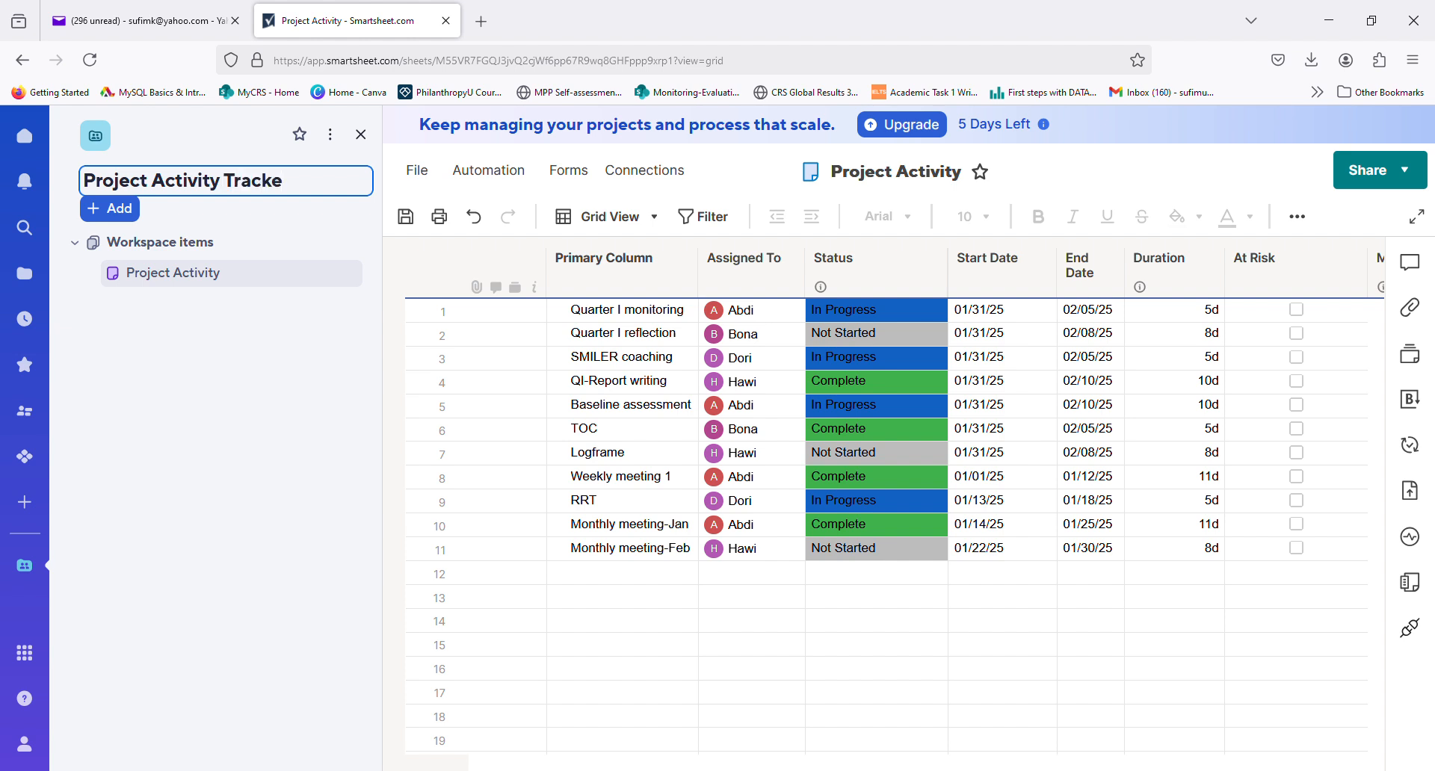
text(r-2025)
click(649, 428)
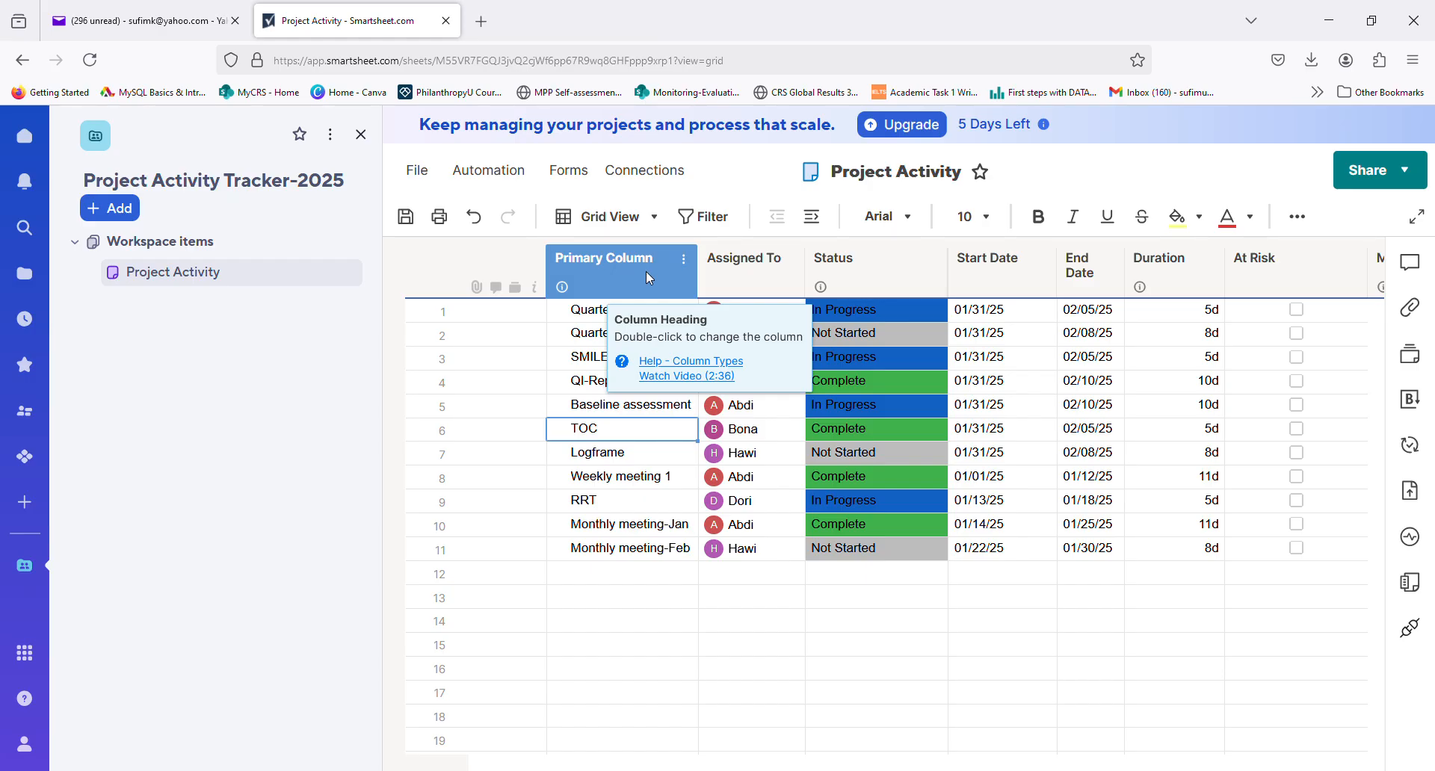
click(657, 222)
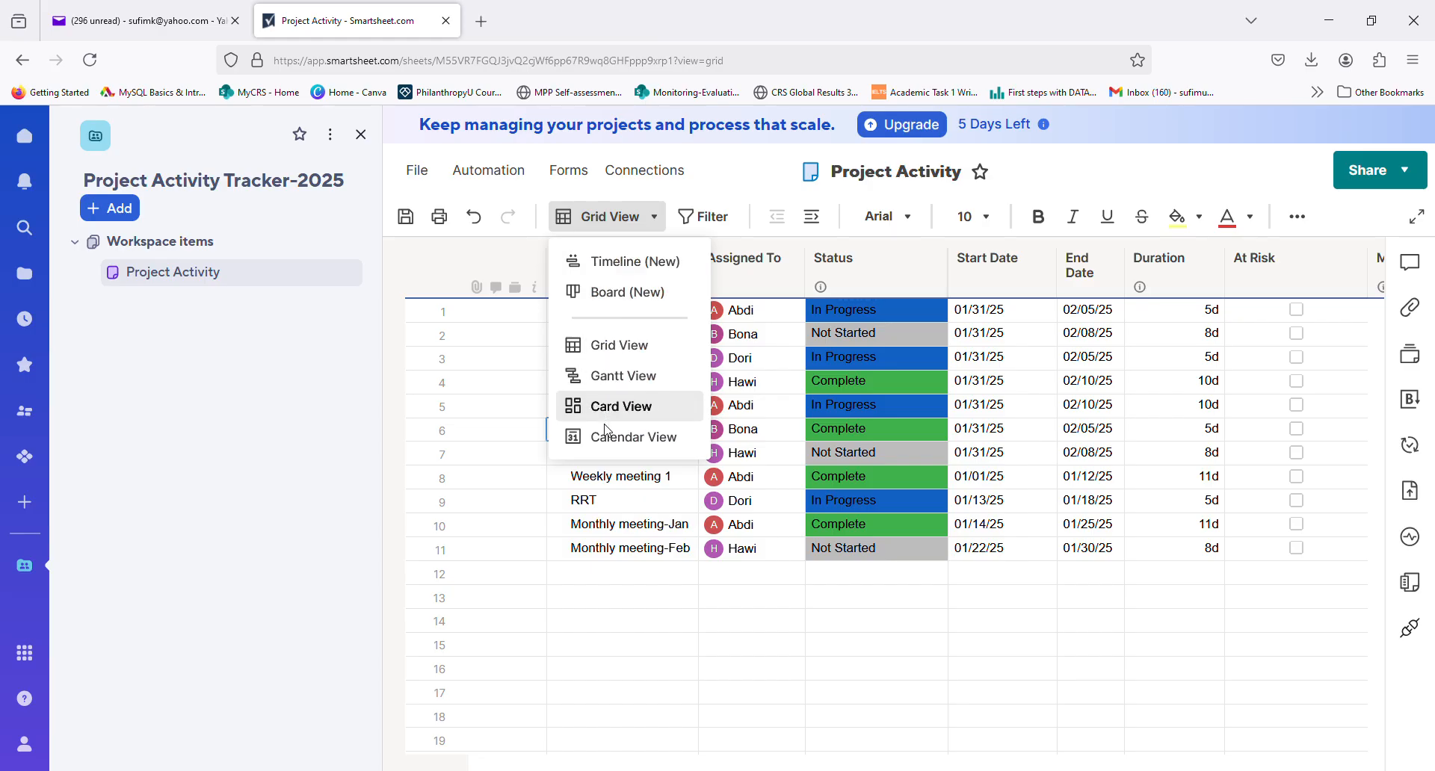
click(763, 596)
- Rename the sheet's Primary Column as "Activity List"
click(610, 266)
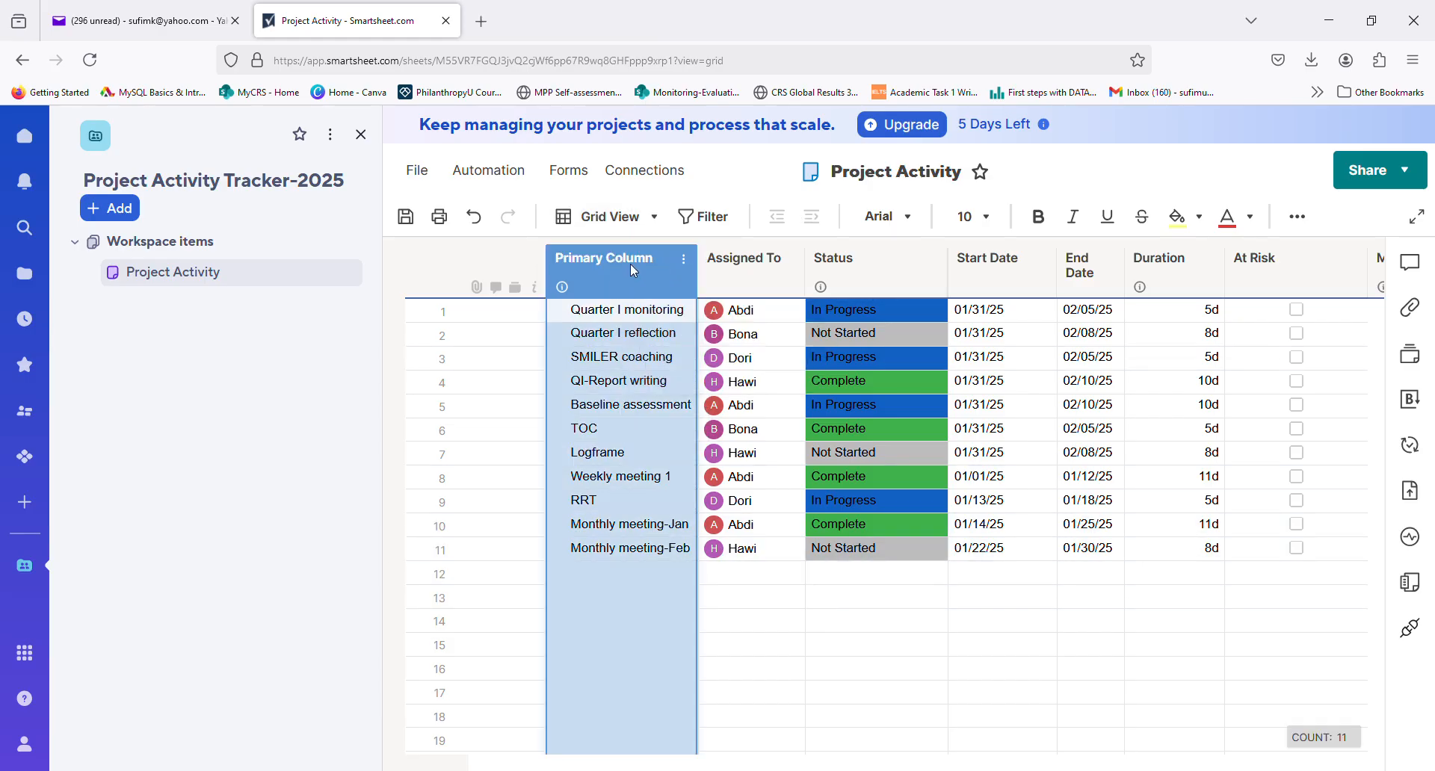
double_click(630, 263)
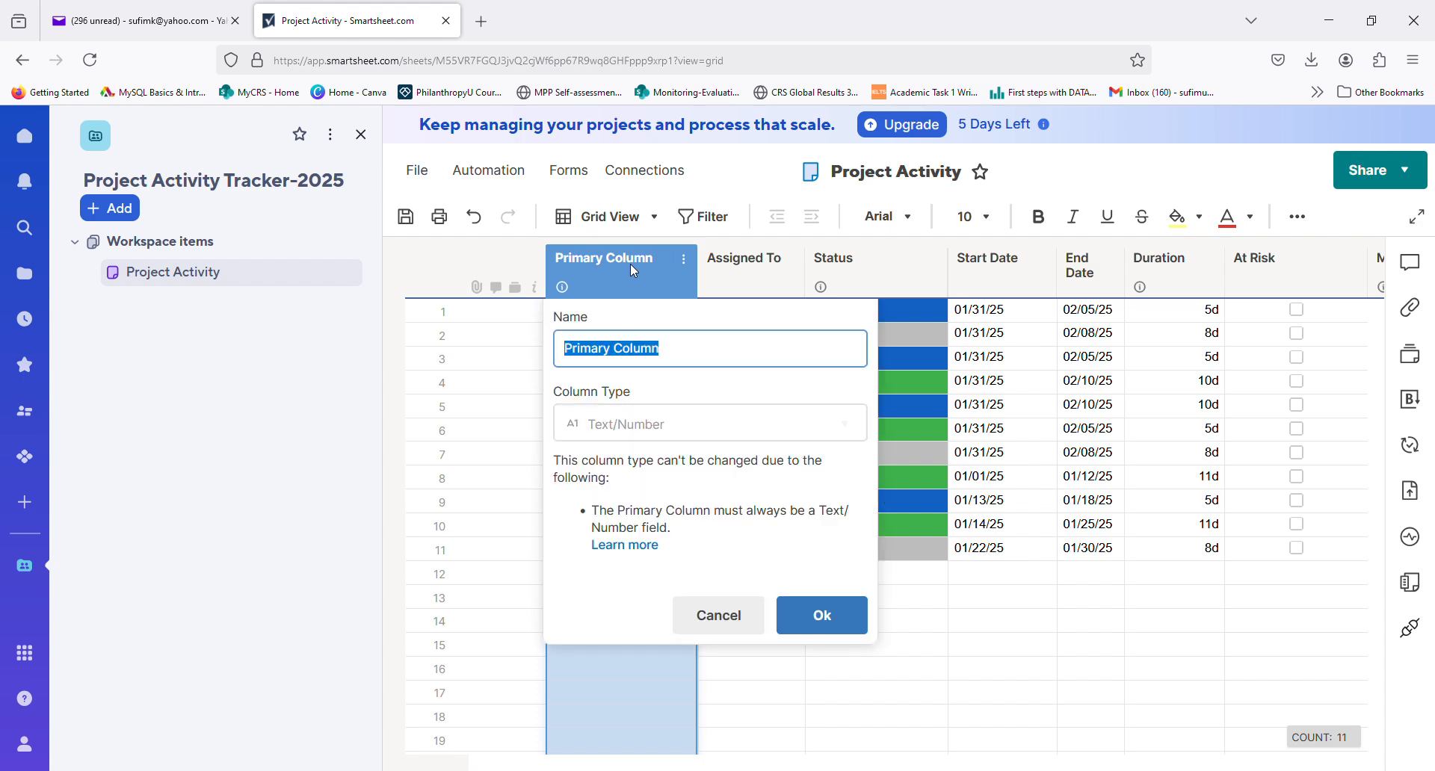
text(Activi)
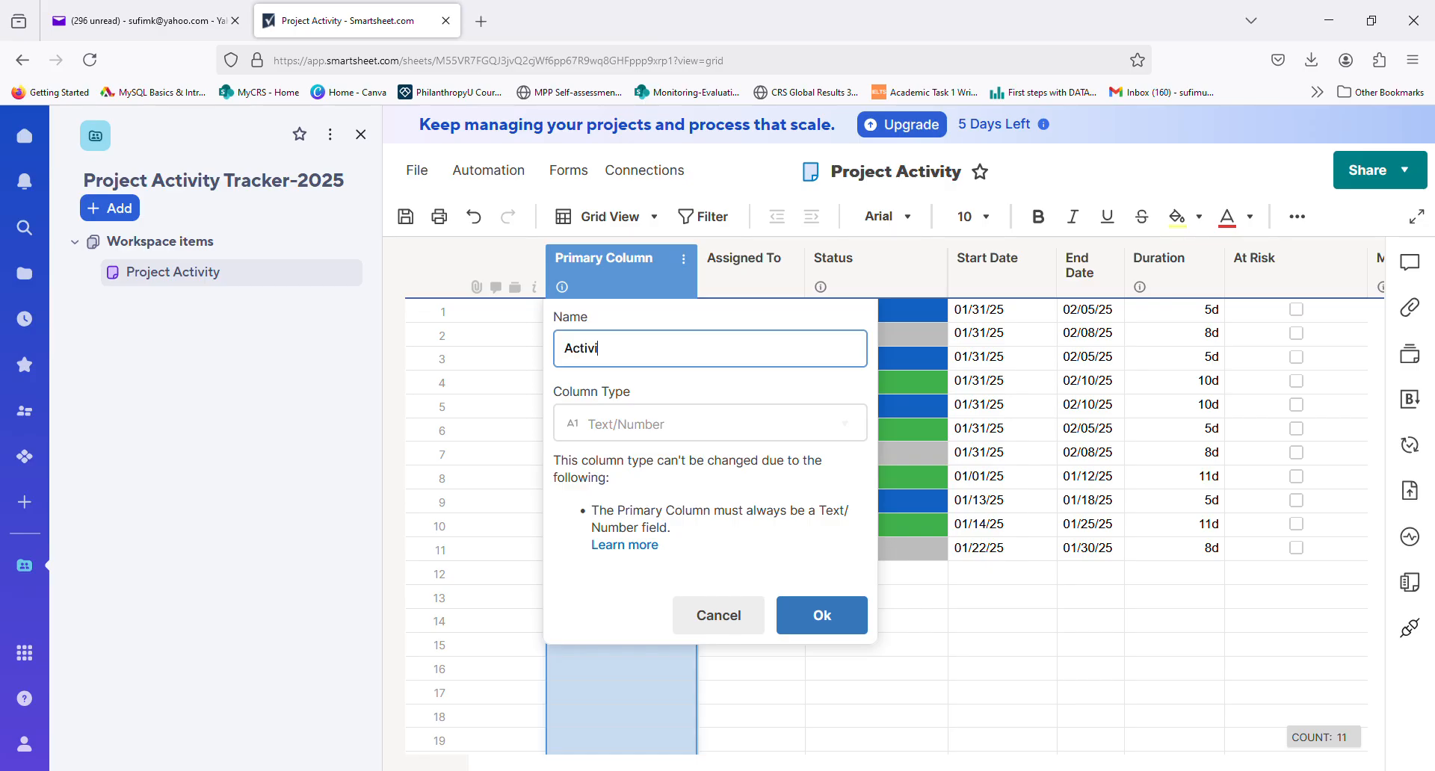
text(ty List)
key(Return)
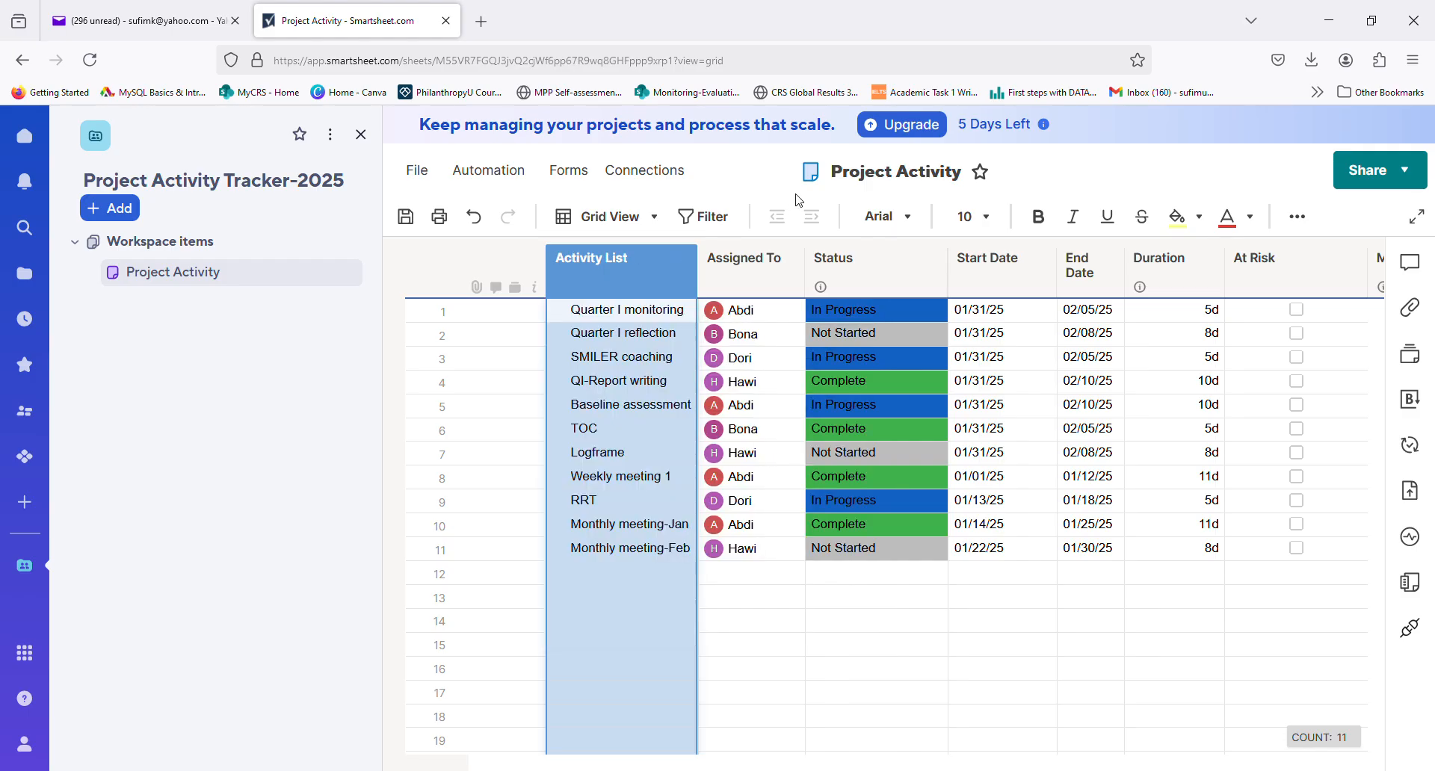
- Look over the Assigned To, Status, Start Date, End Date, Duration and At Risk columns of the project sheet
click(753, 259)
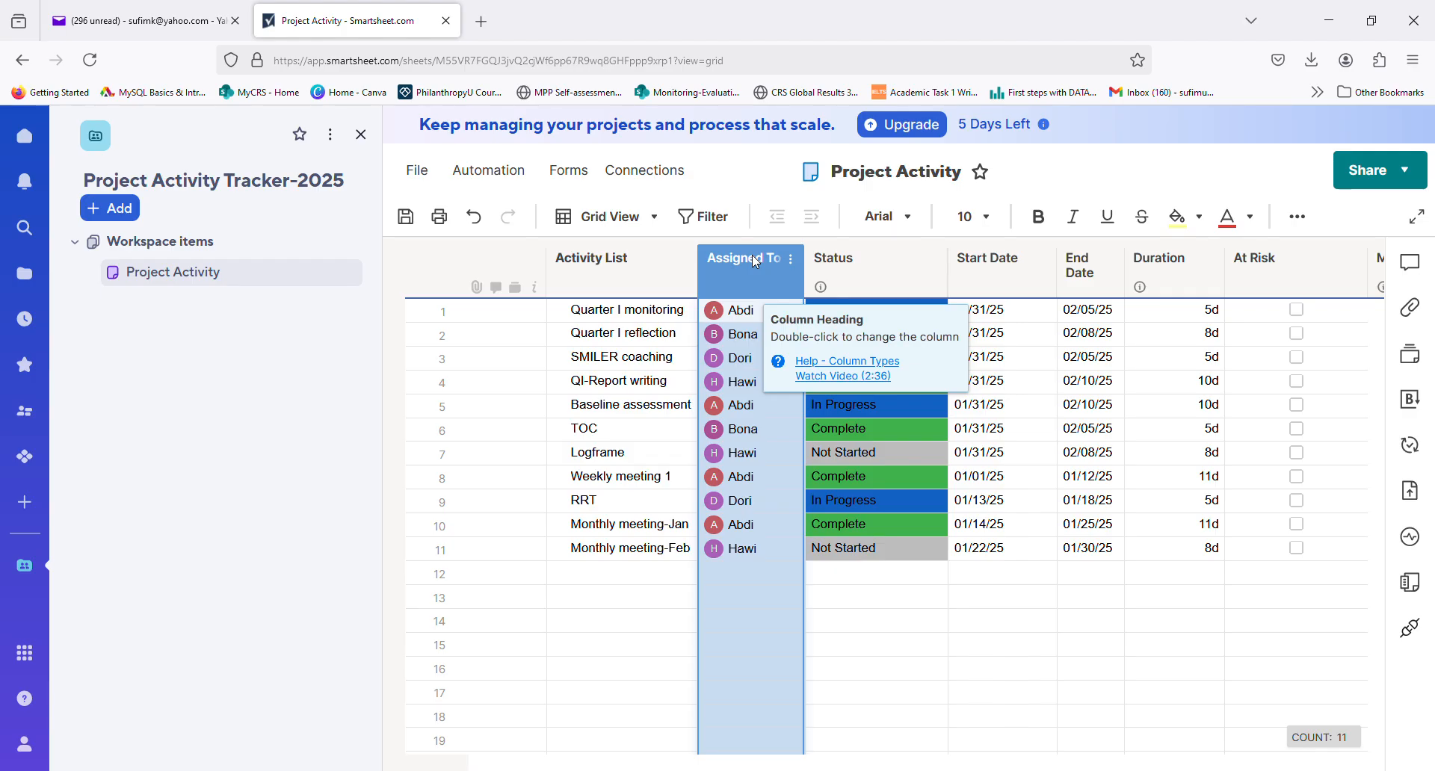
click(845, 271)
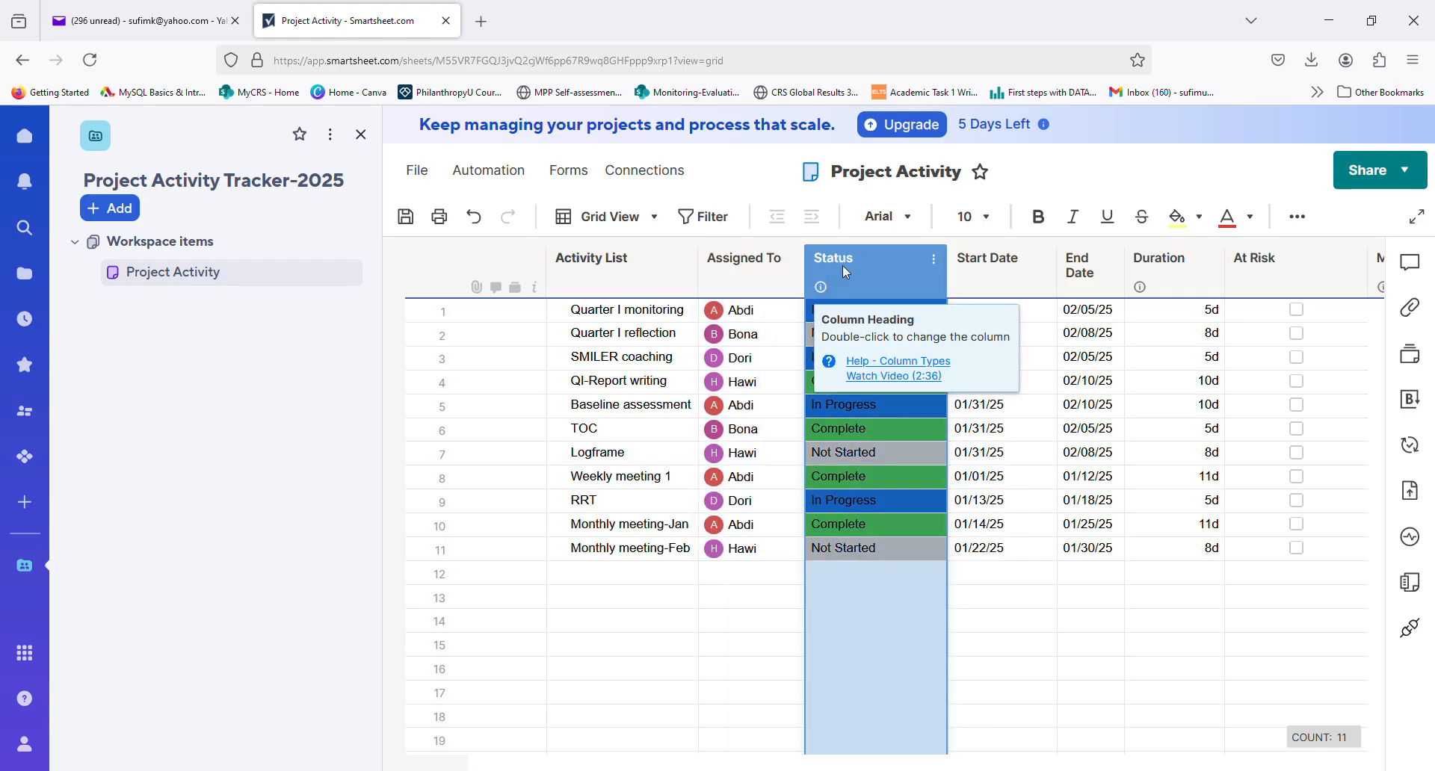
click(982, 271)
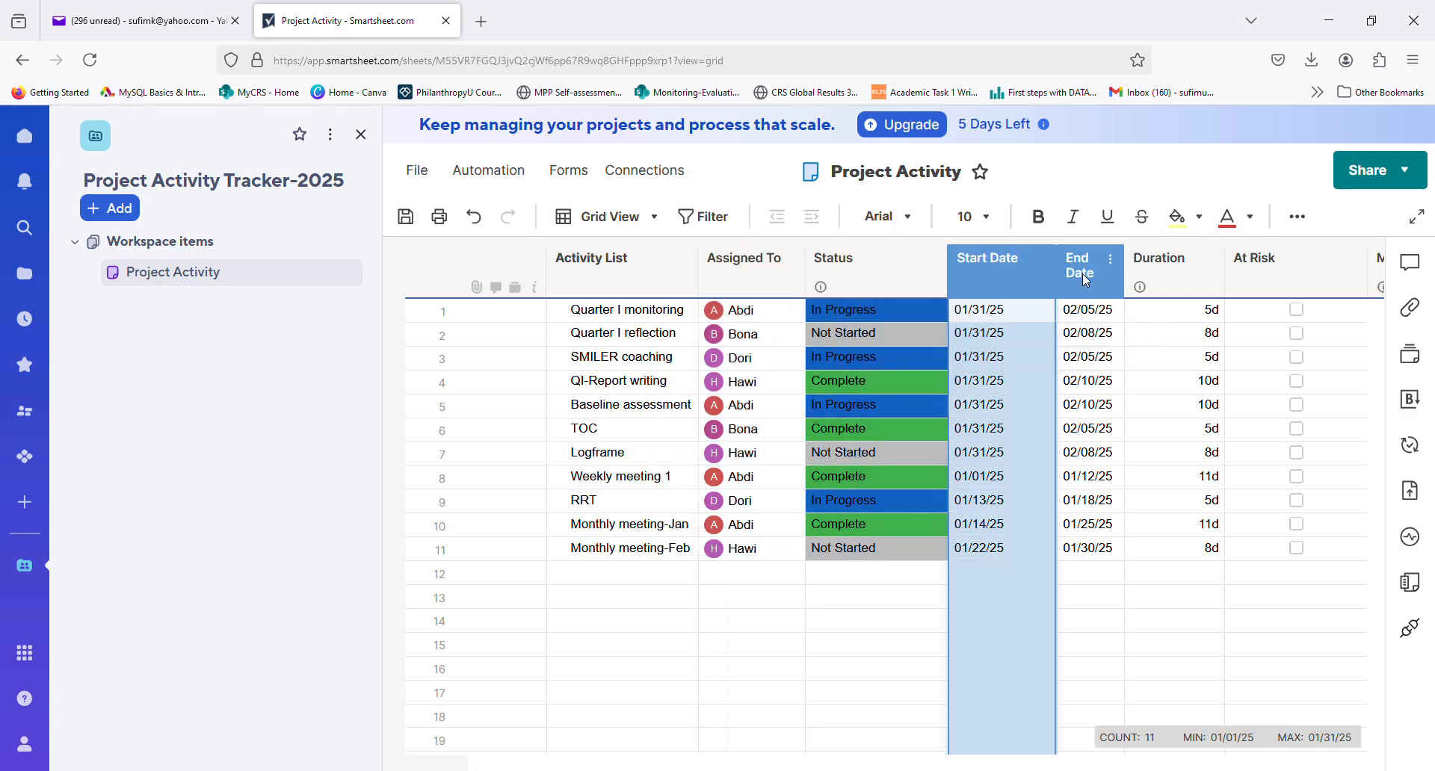
click(1085, 277)
click(1181, 276)
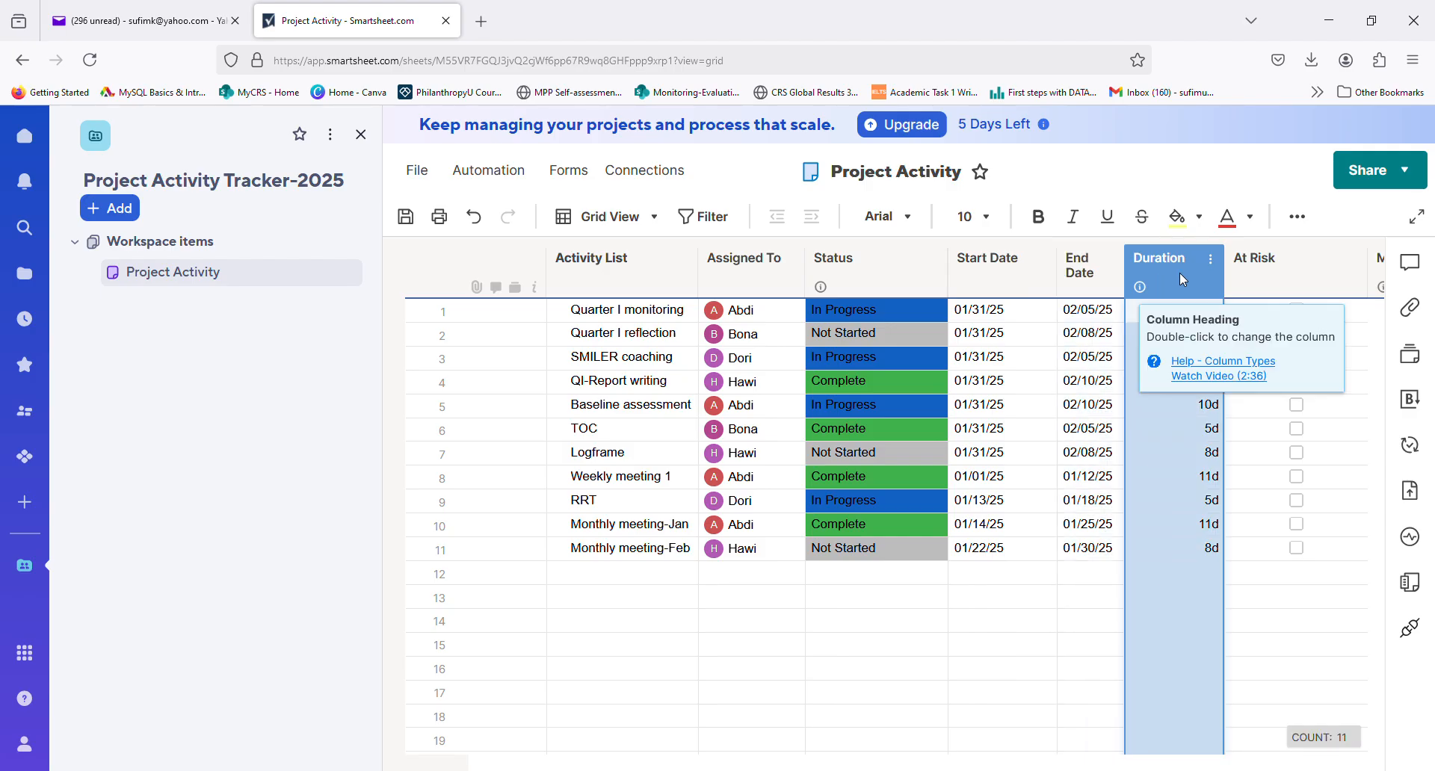
shift+click(1294, 263)
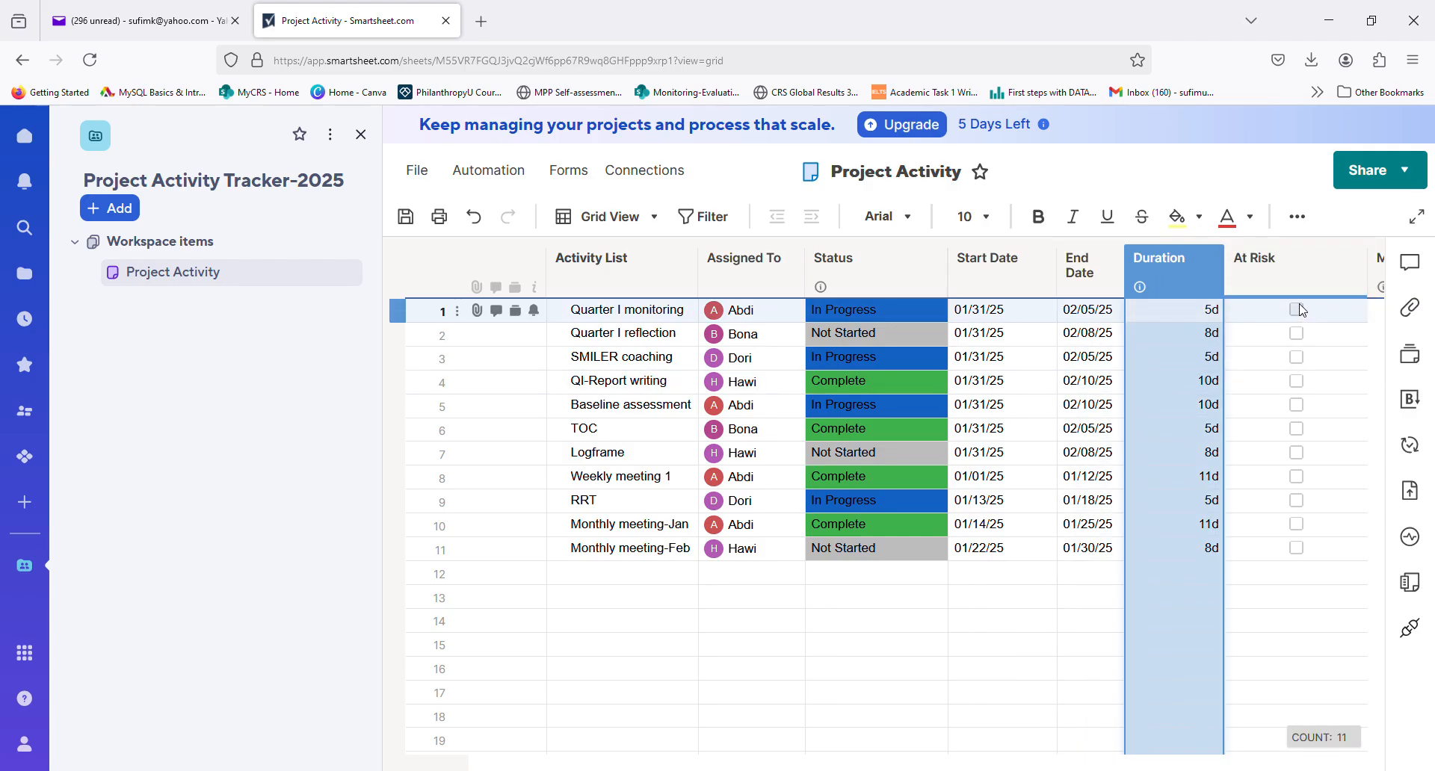
click(1298, 309)
click(1298, 310)
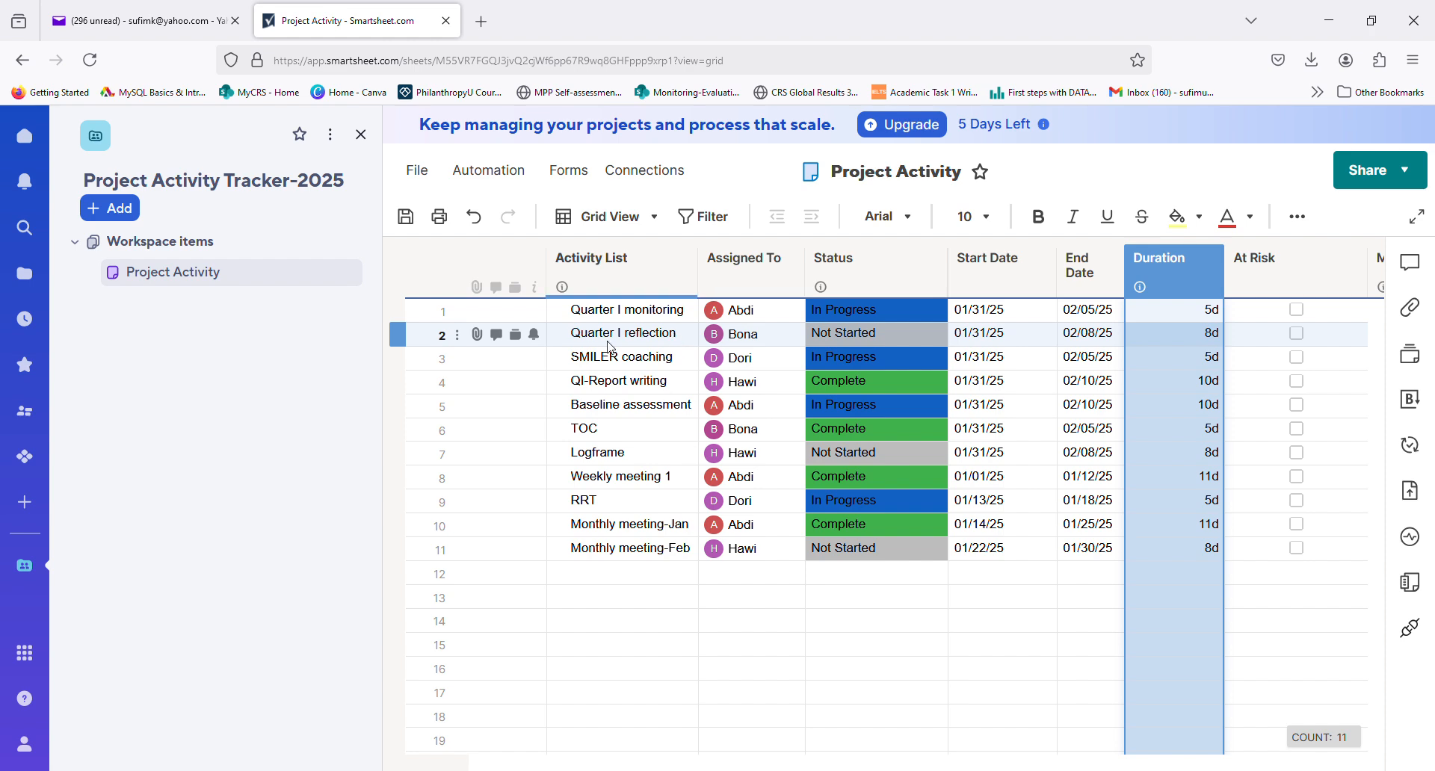
click(626, 322)
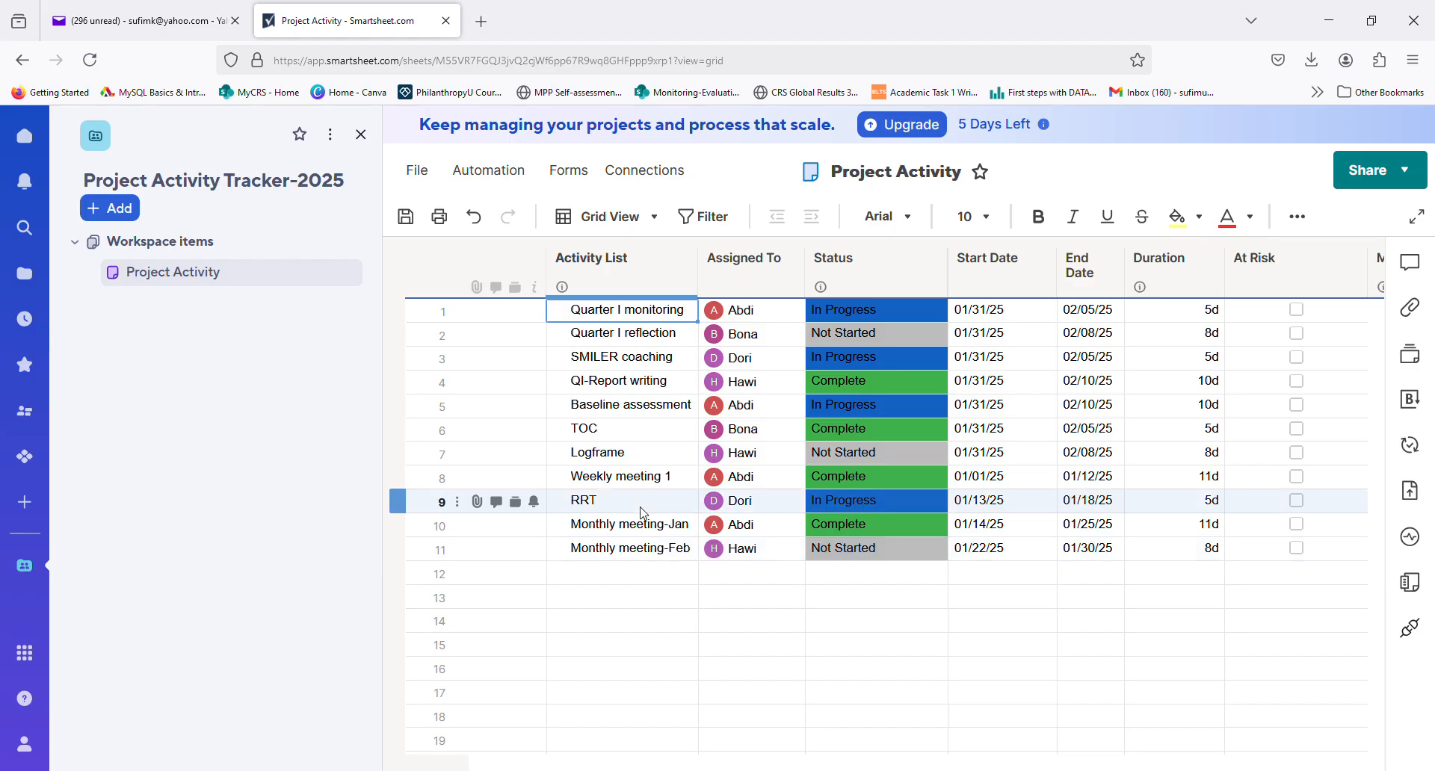
- Change the TOC activity in row 6 to read "TOC dev`t"
click(624, 436)
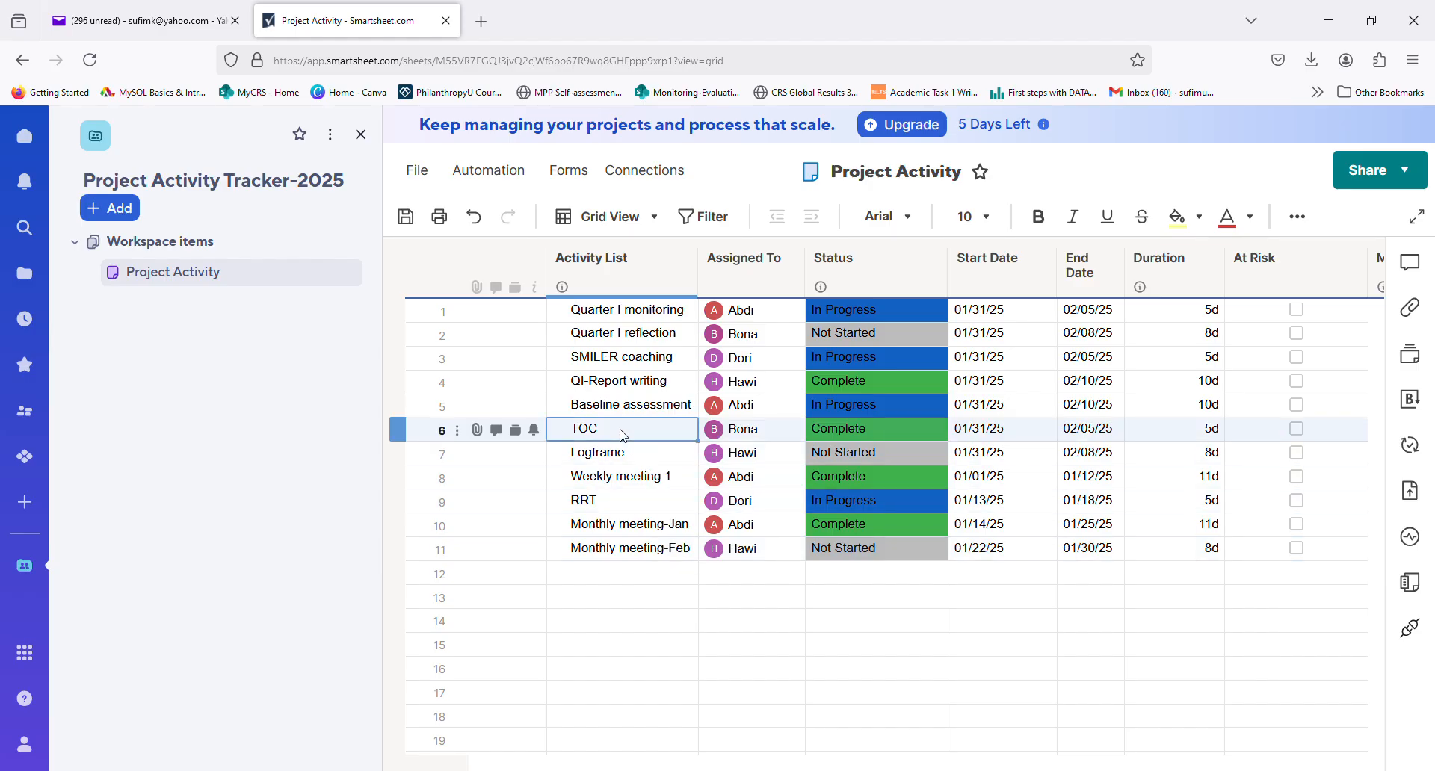
click(624, 436)
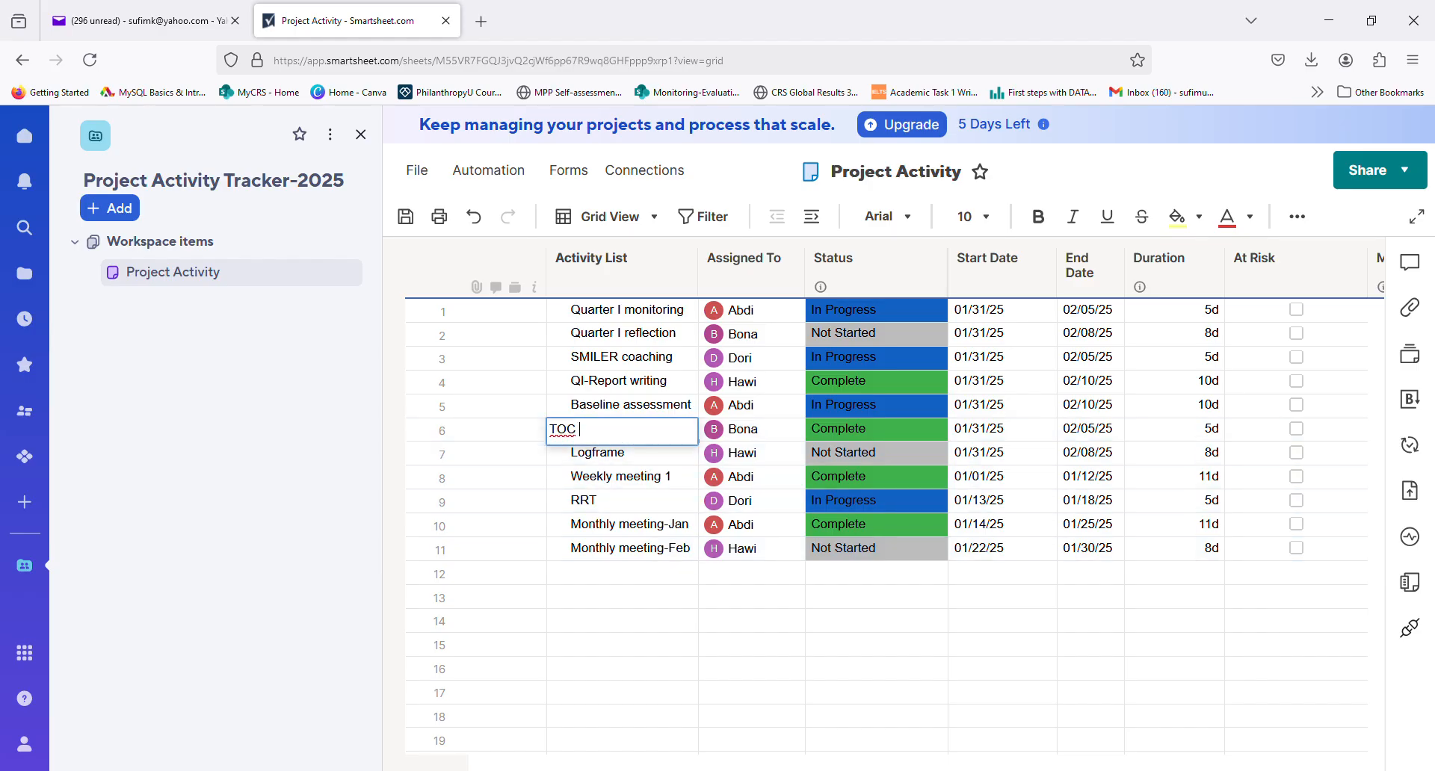
text(dev`t)
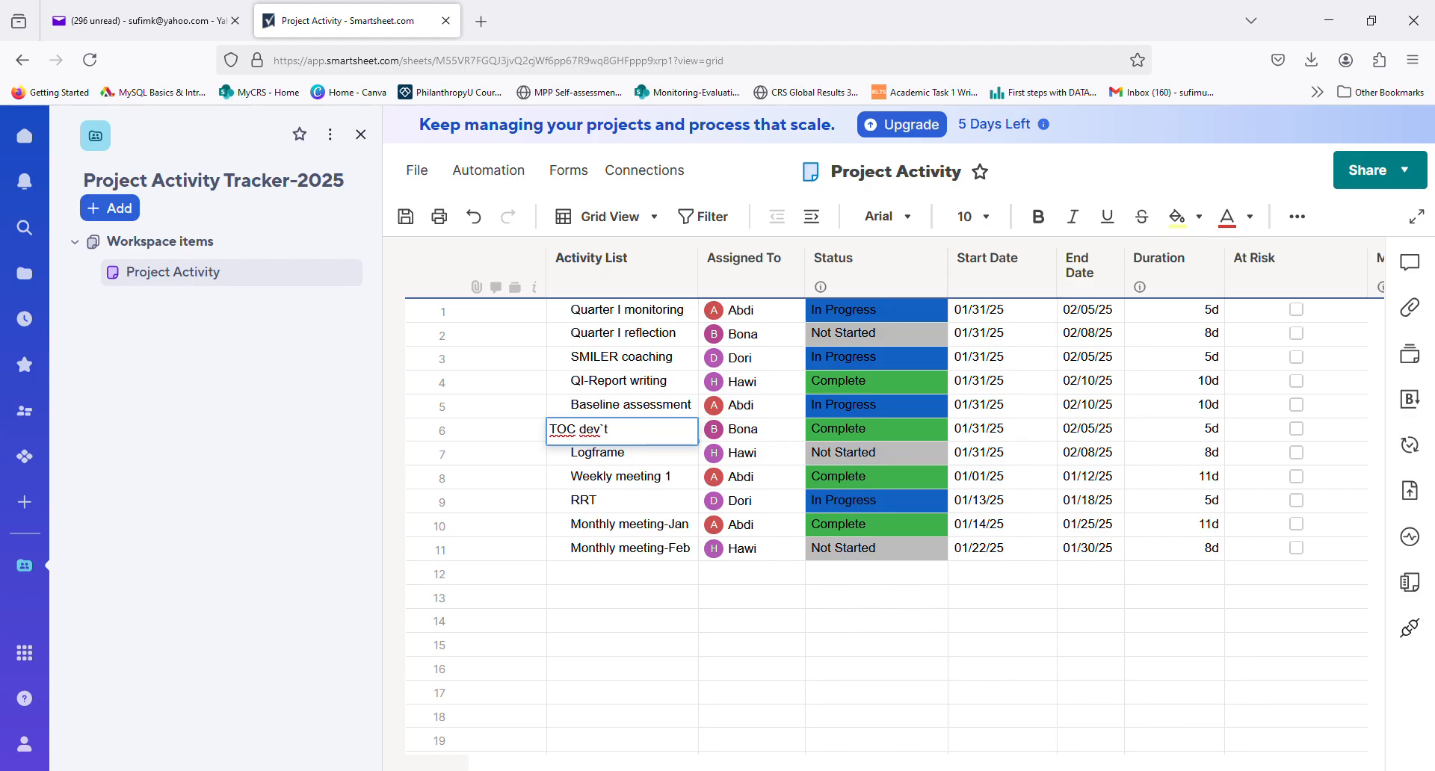
click(774, 603)
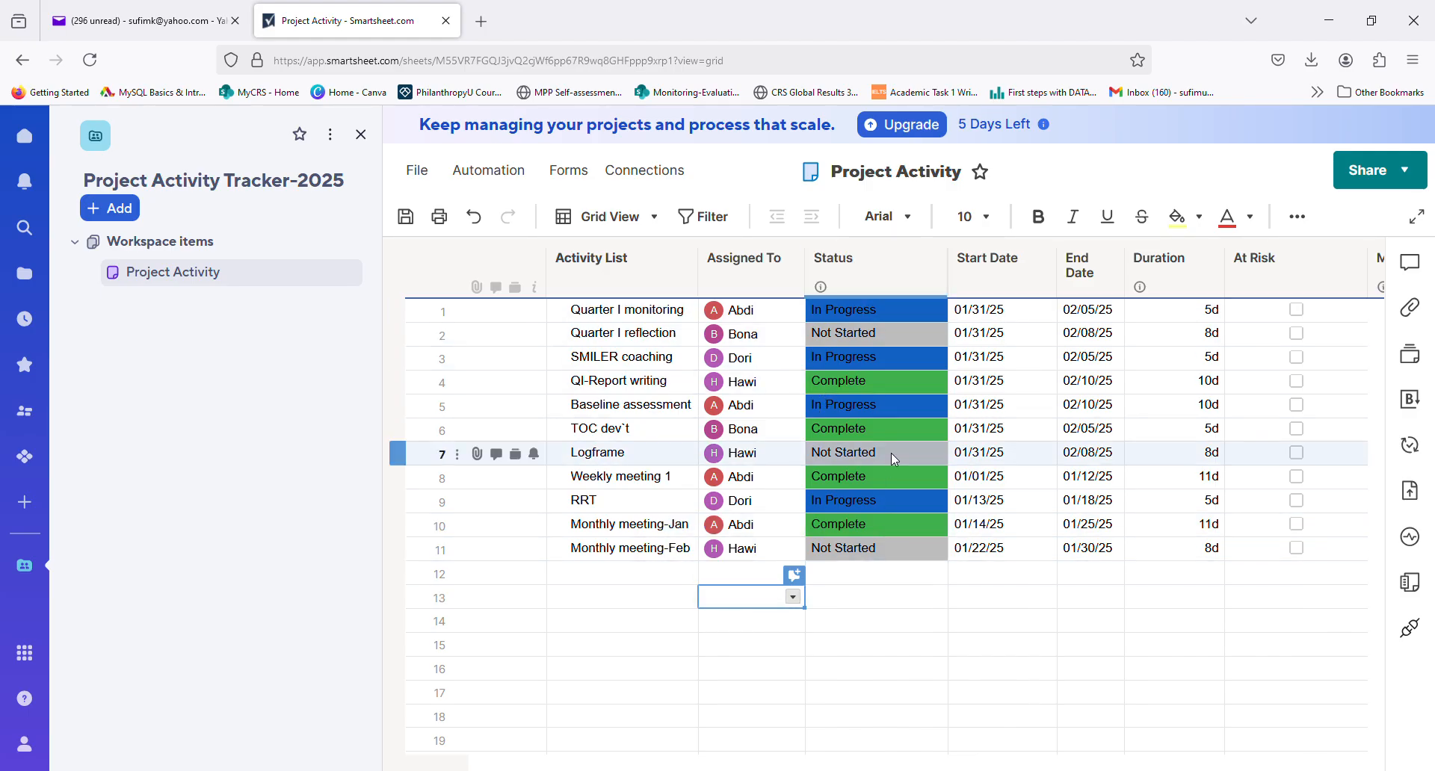
- Examine the status choices for Quarter I monitoring and the Status column's type and value settings
click(930, 310)
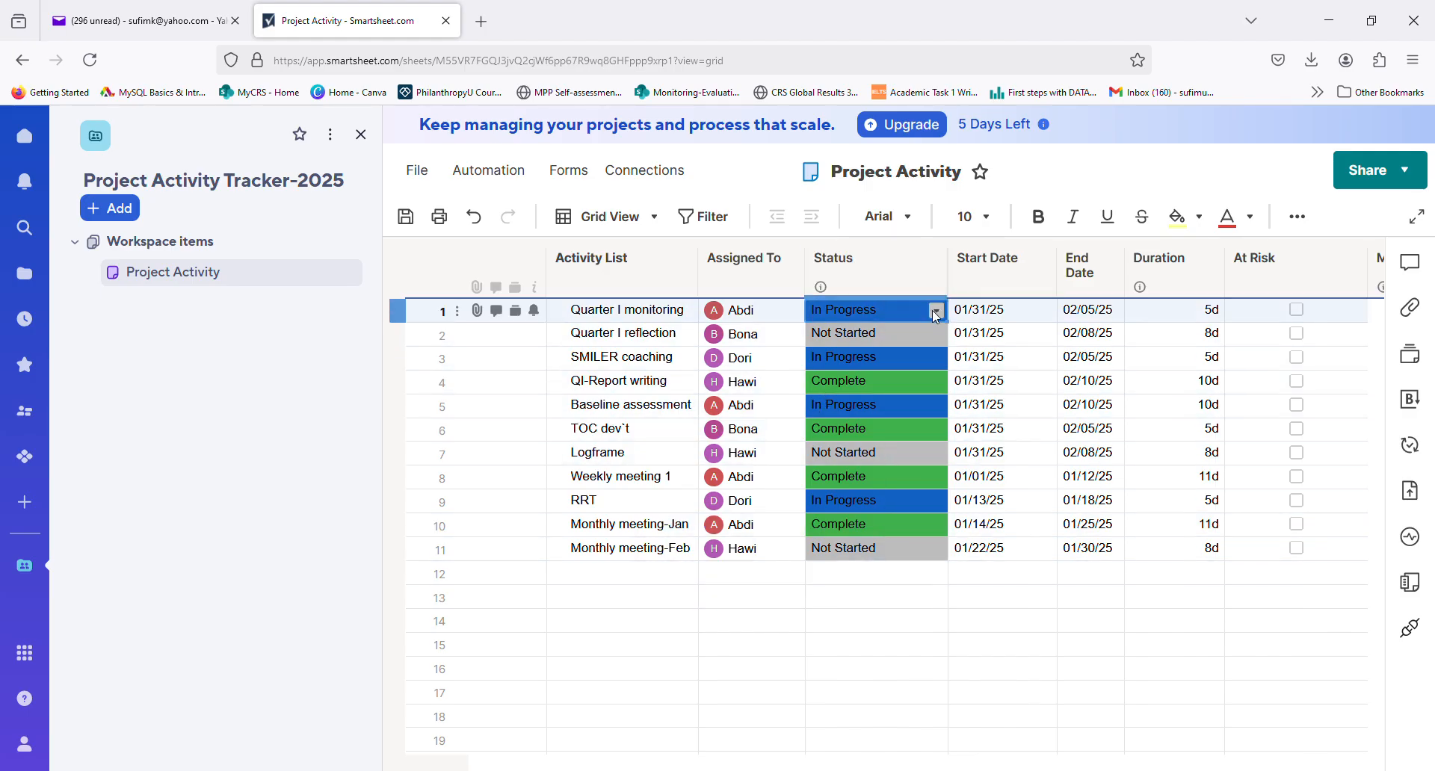
click(936, 314)
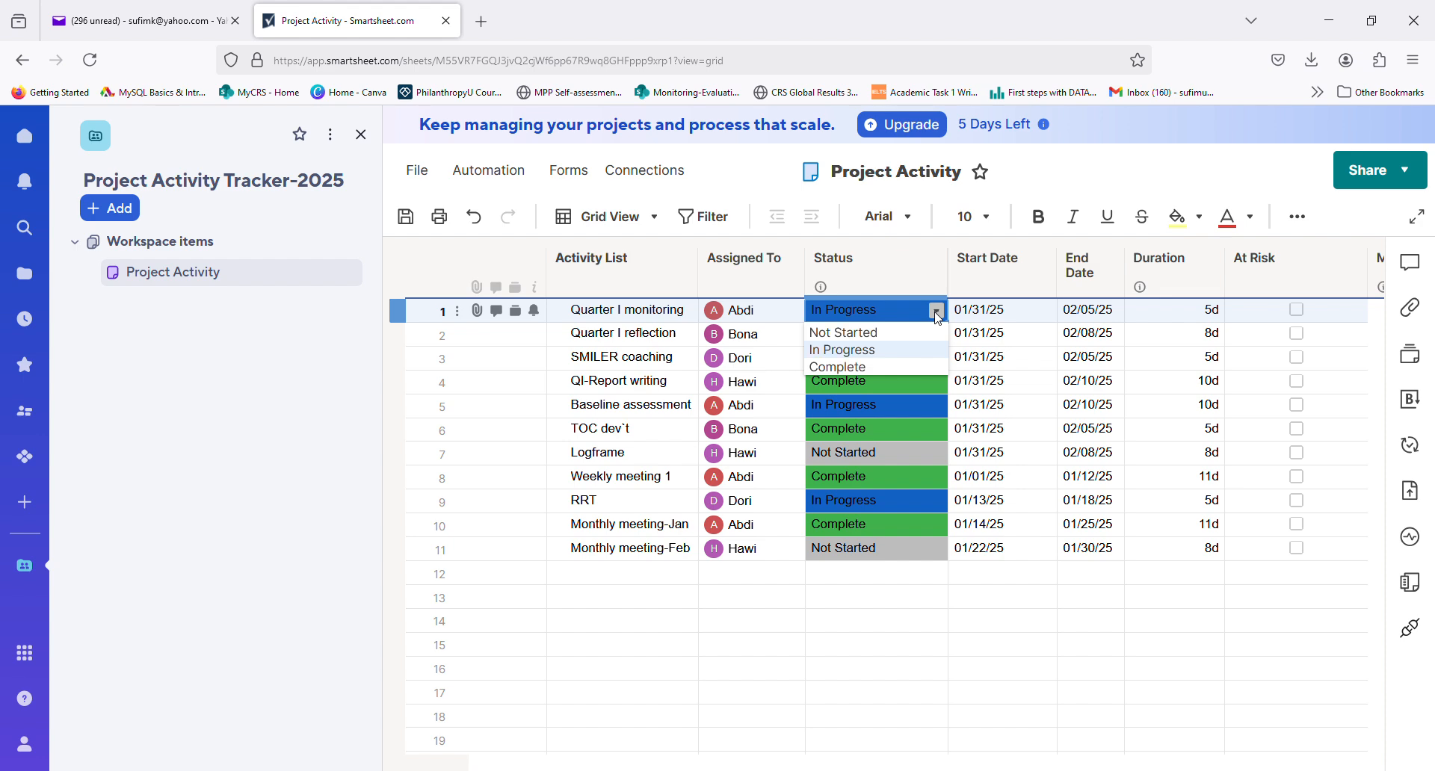
click(896, 254)
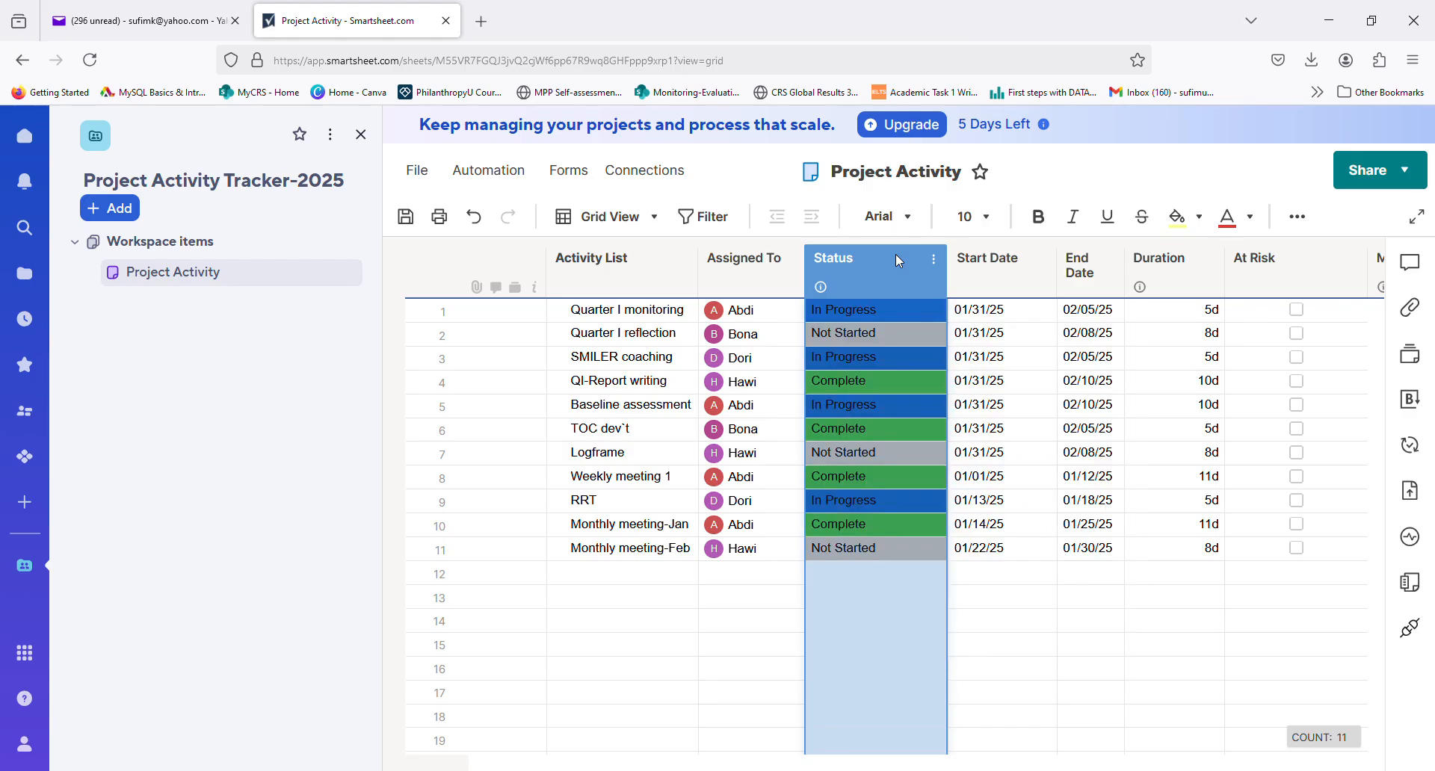
click(933, 260)
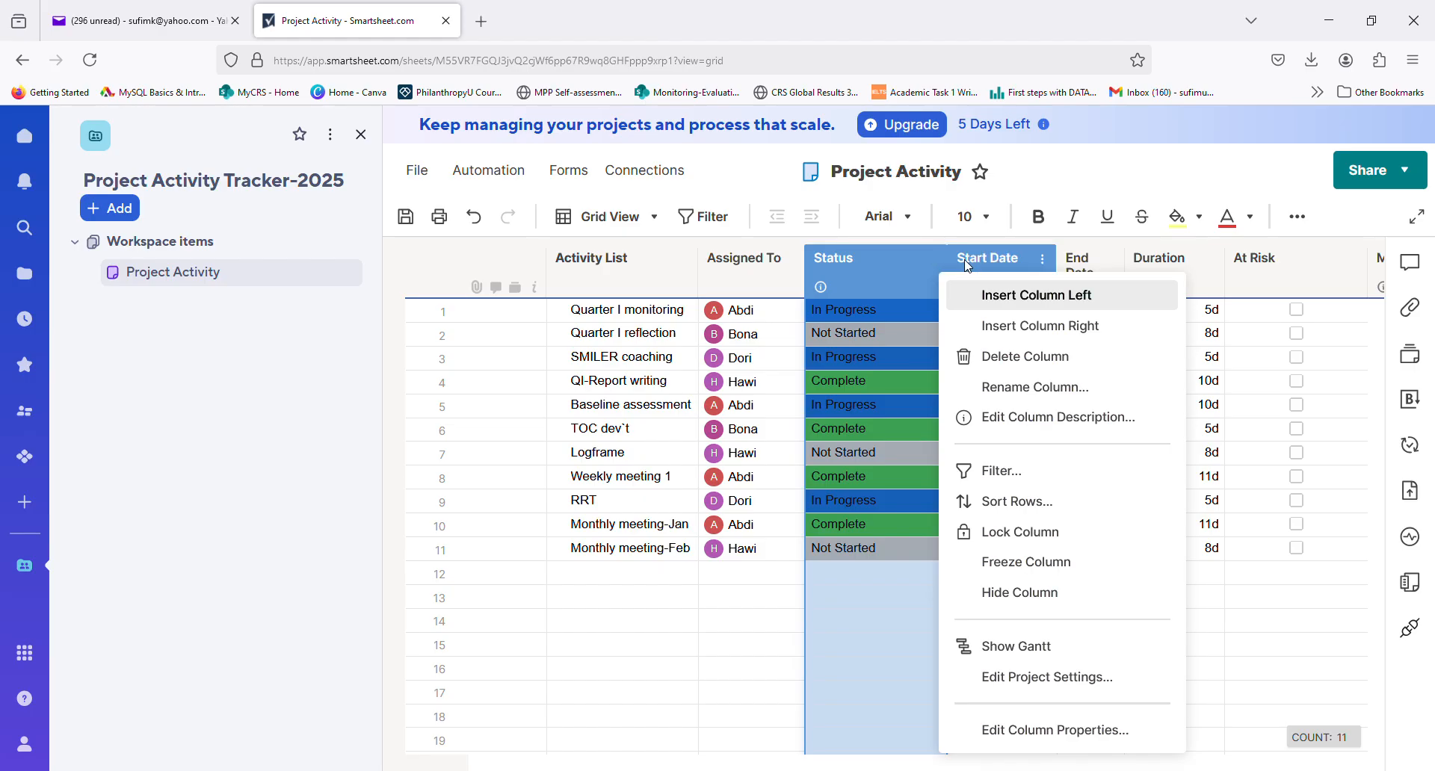
right_click(881, 270)
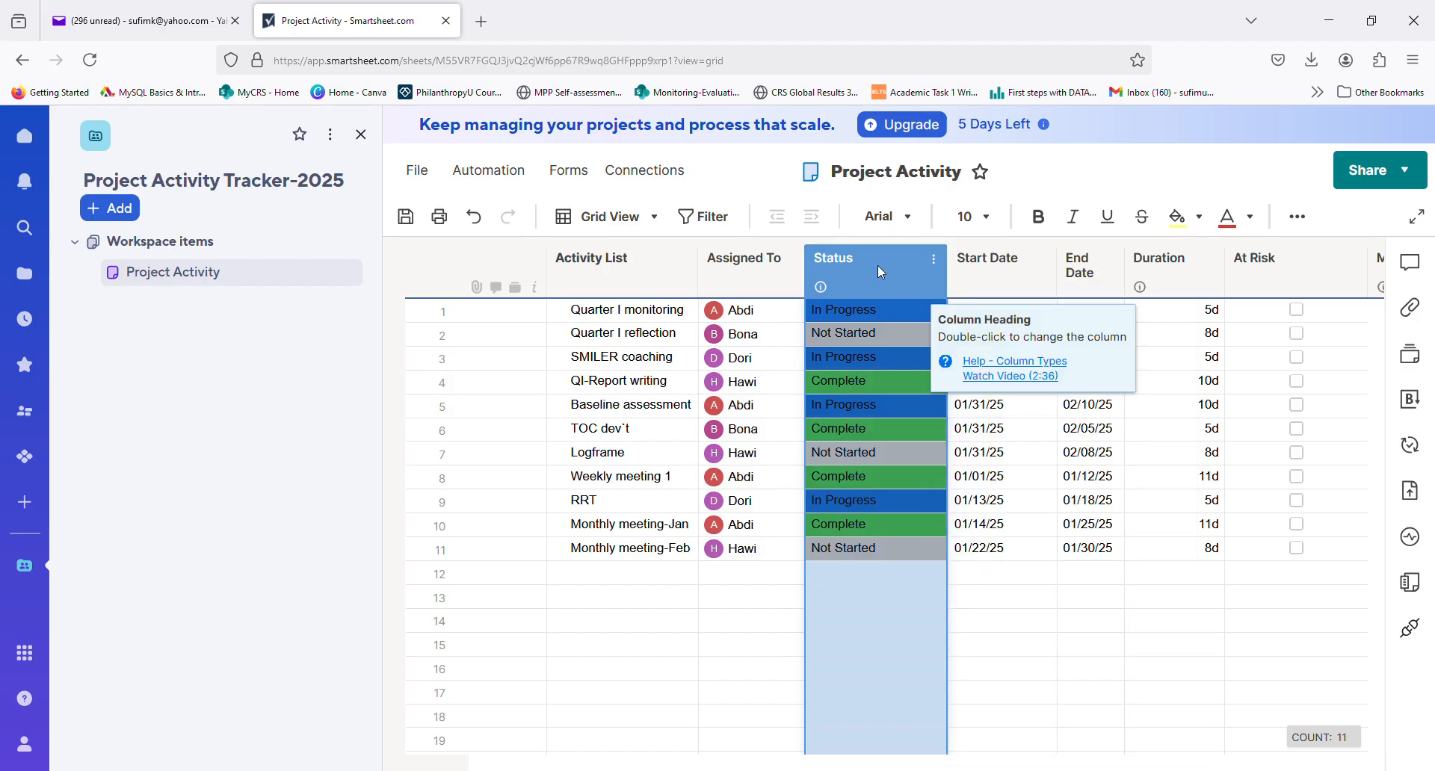
double_click(838, 248)
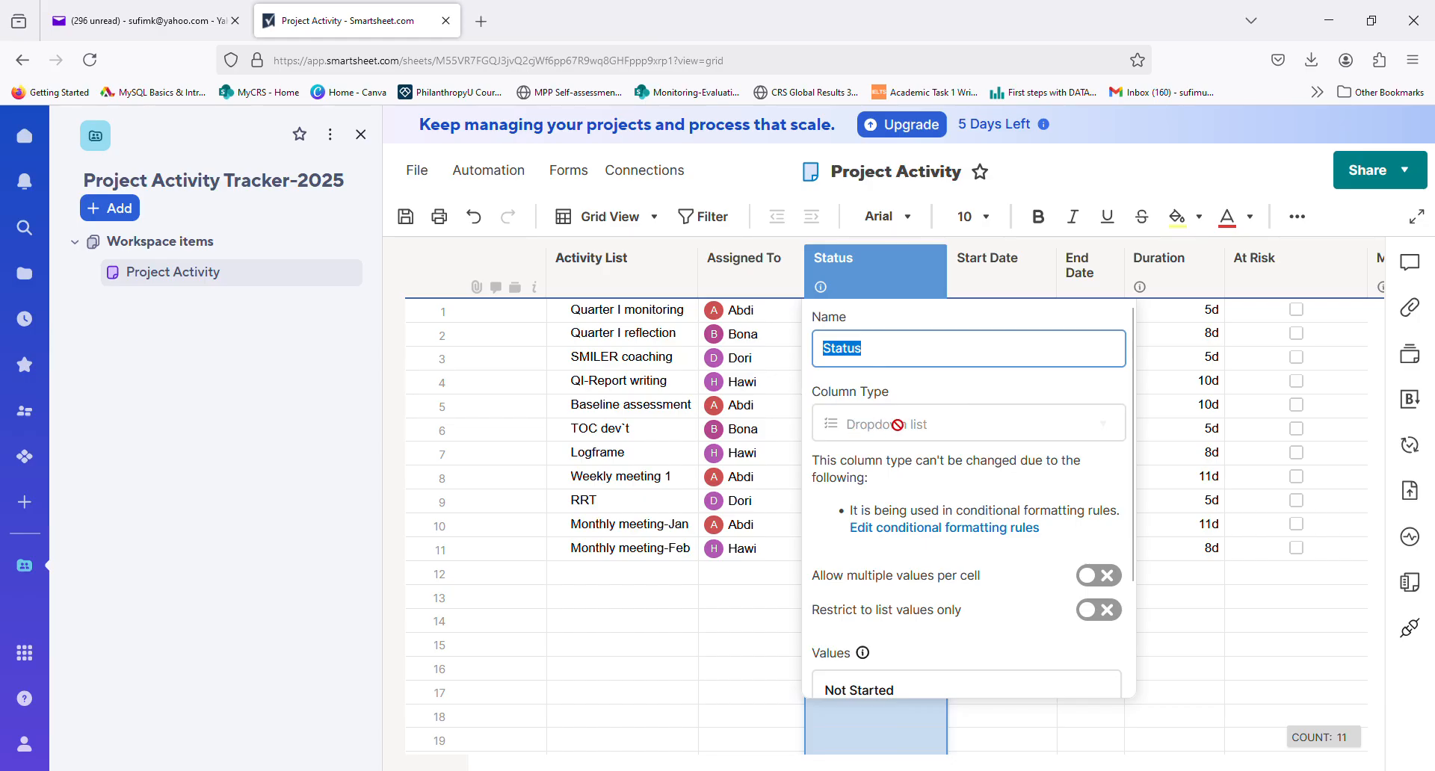
click(1206, 654)
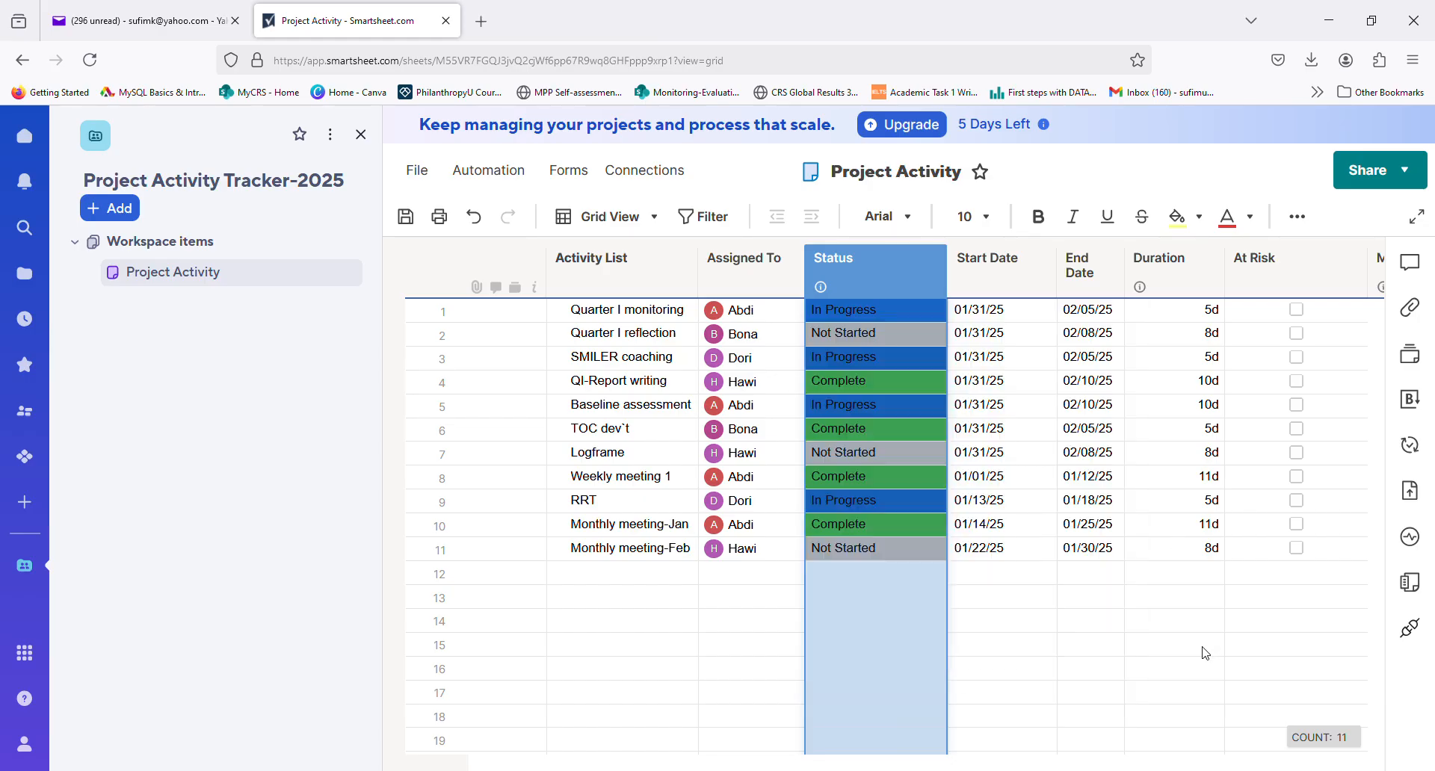
- Review the status choices, start date and duration cells in the Quarter I monitoring row
click(930, 310)
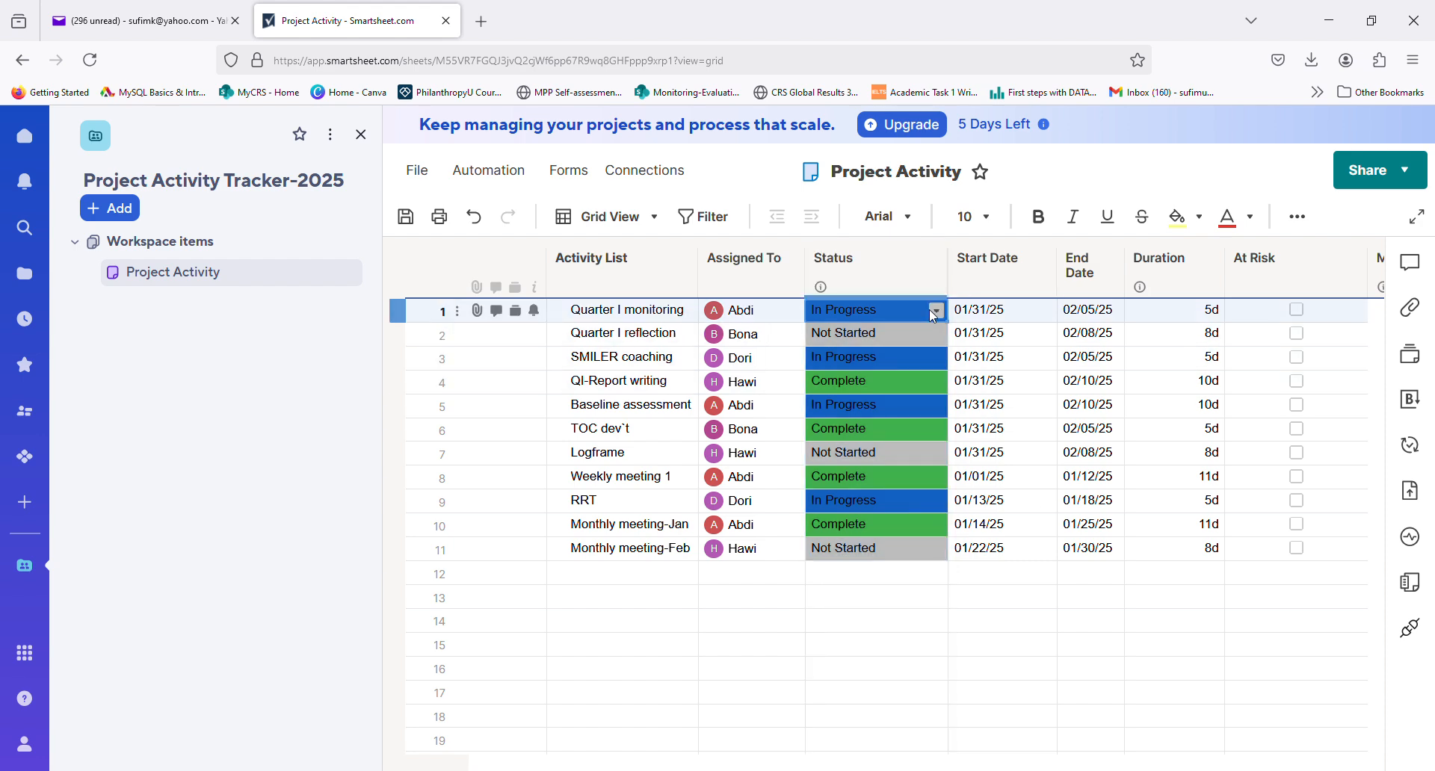
click(937, 313)
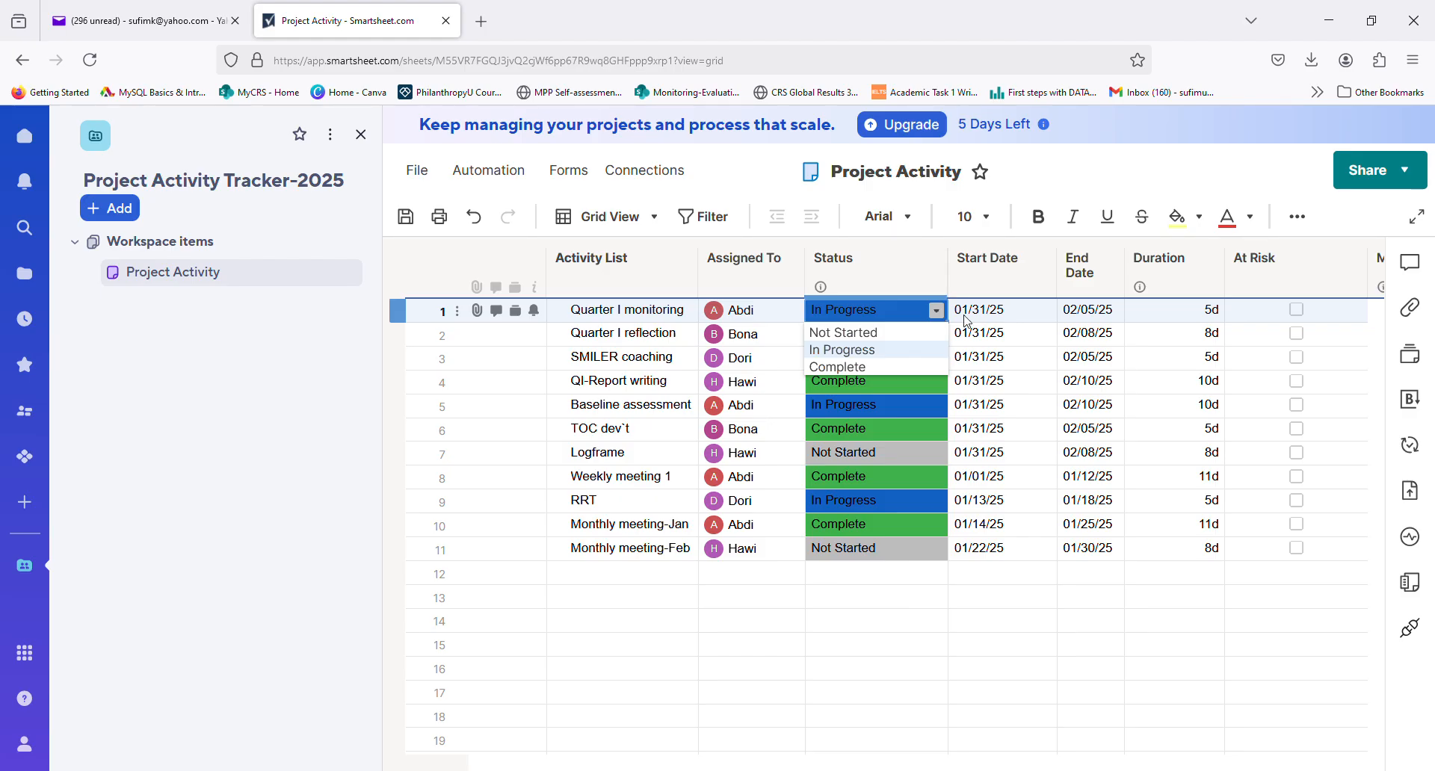
click(1033, 313)
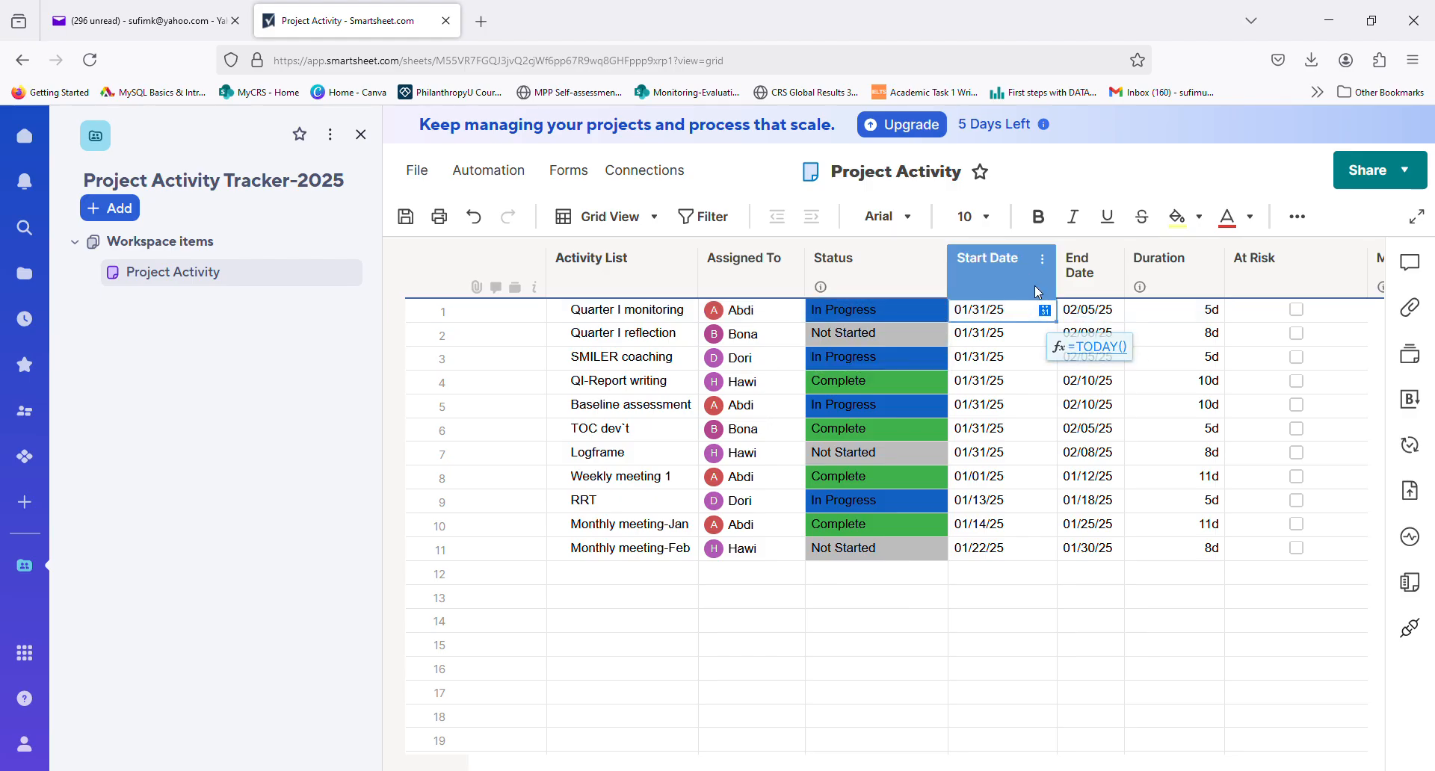
click(1172, 314)
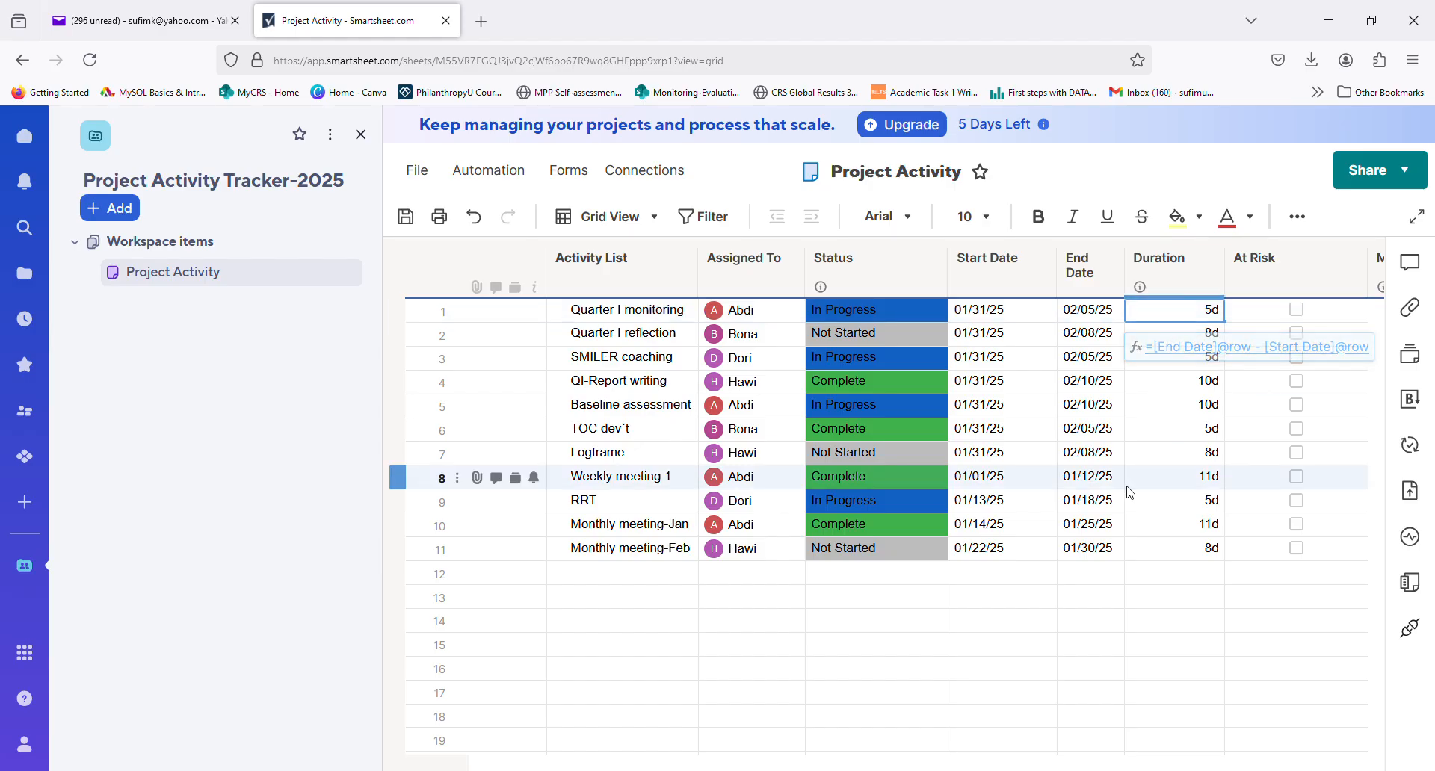
click(906, 620)
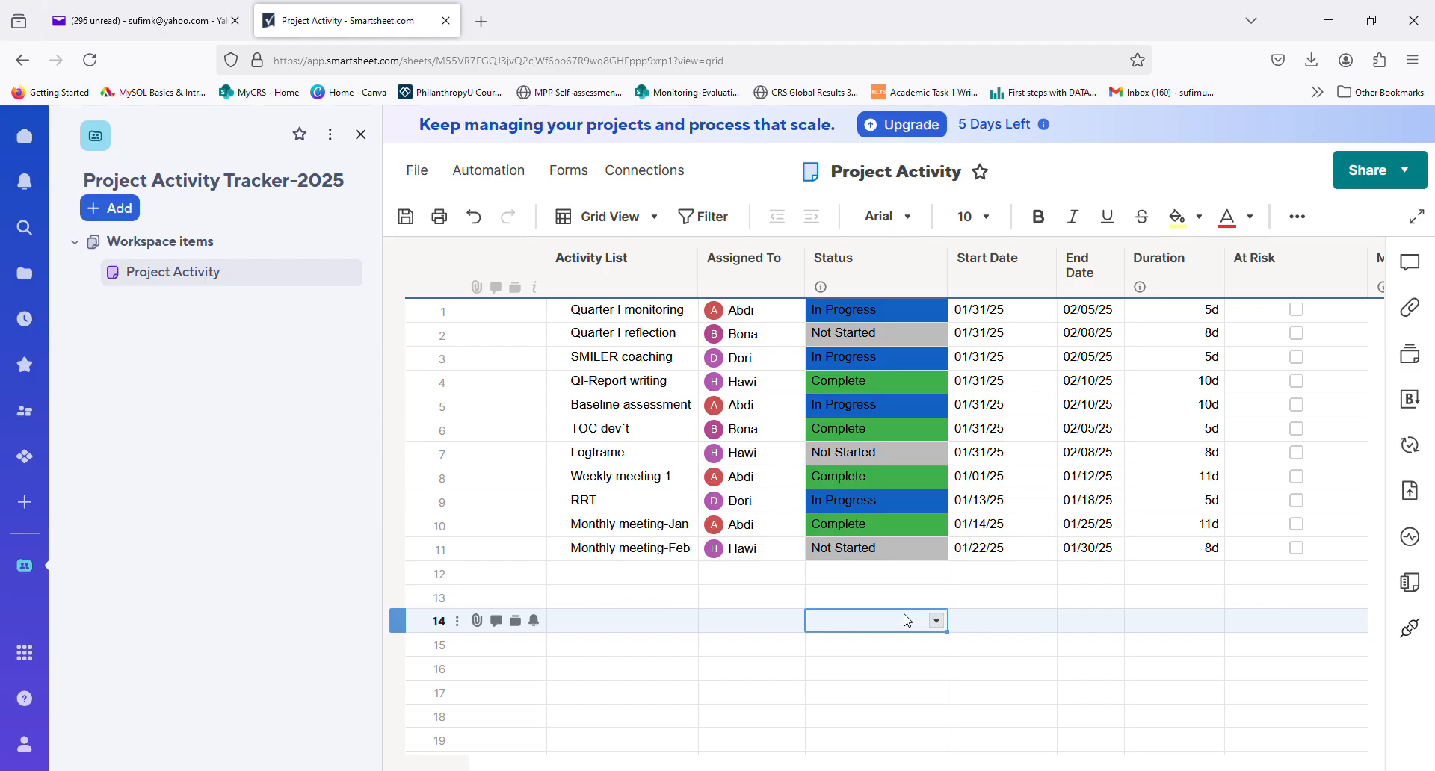
click(903, 308)
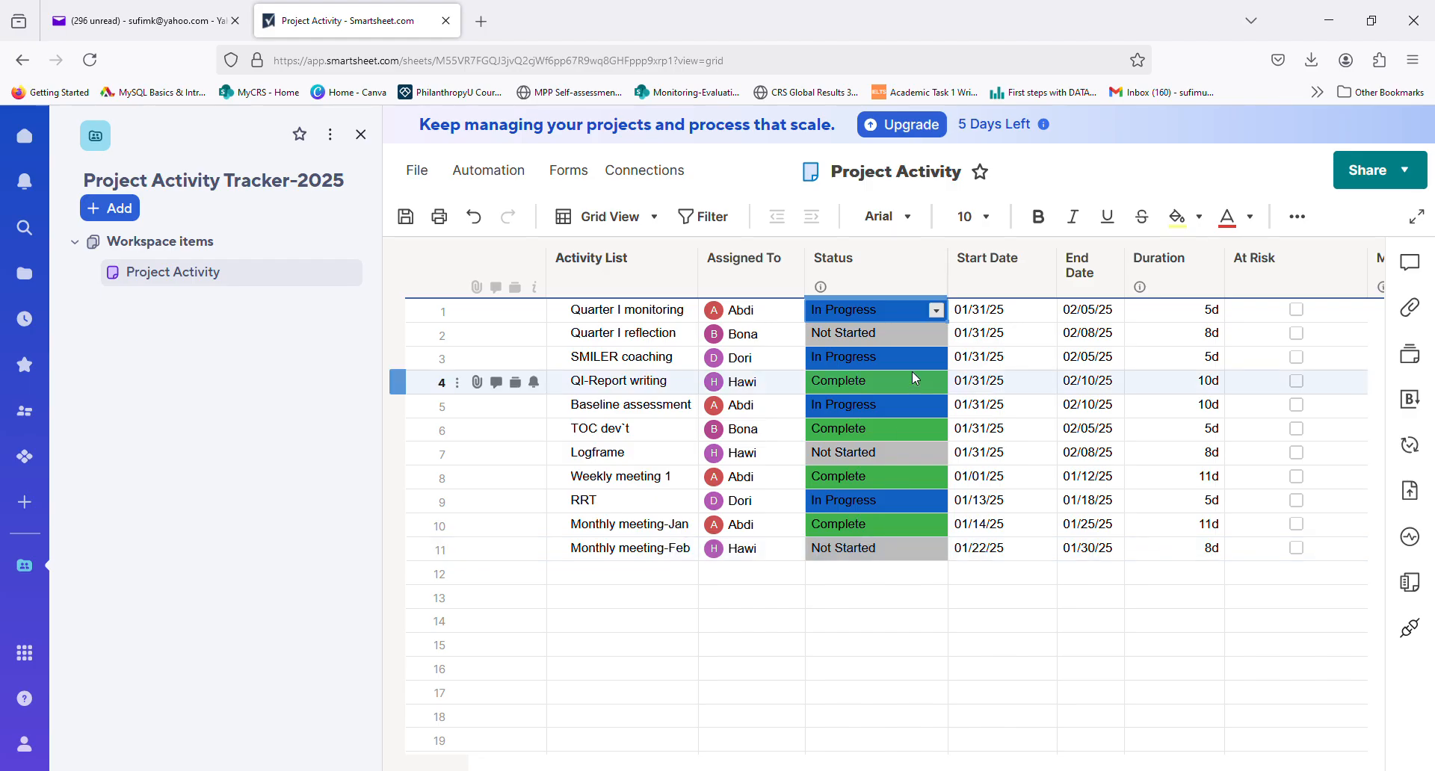
right_click(898, 320)
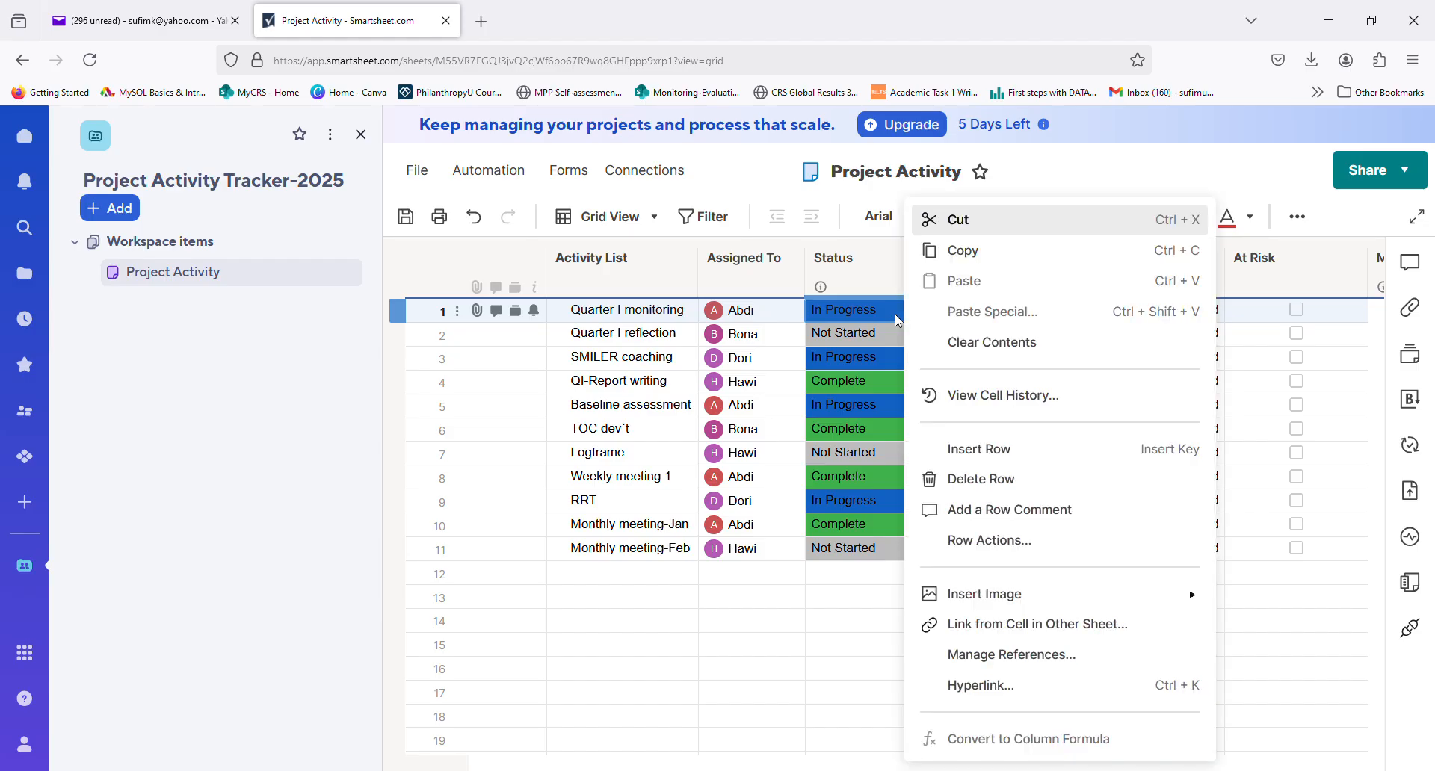
click(789, 580)
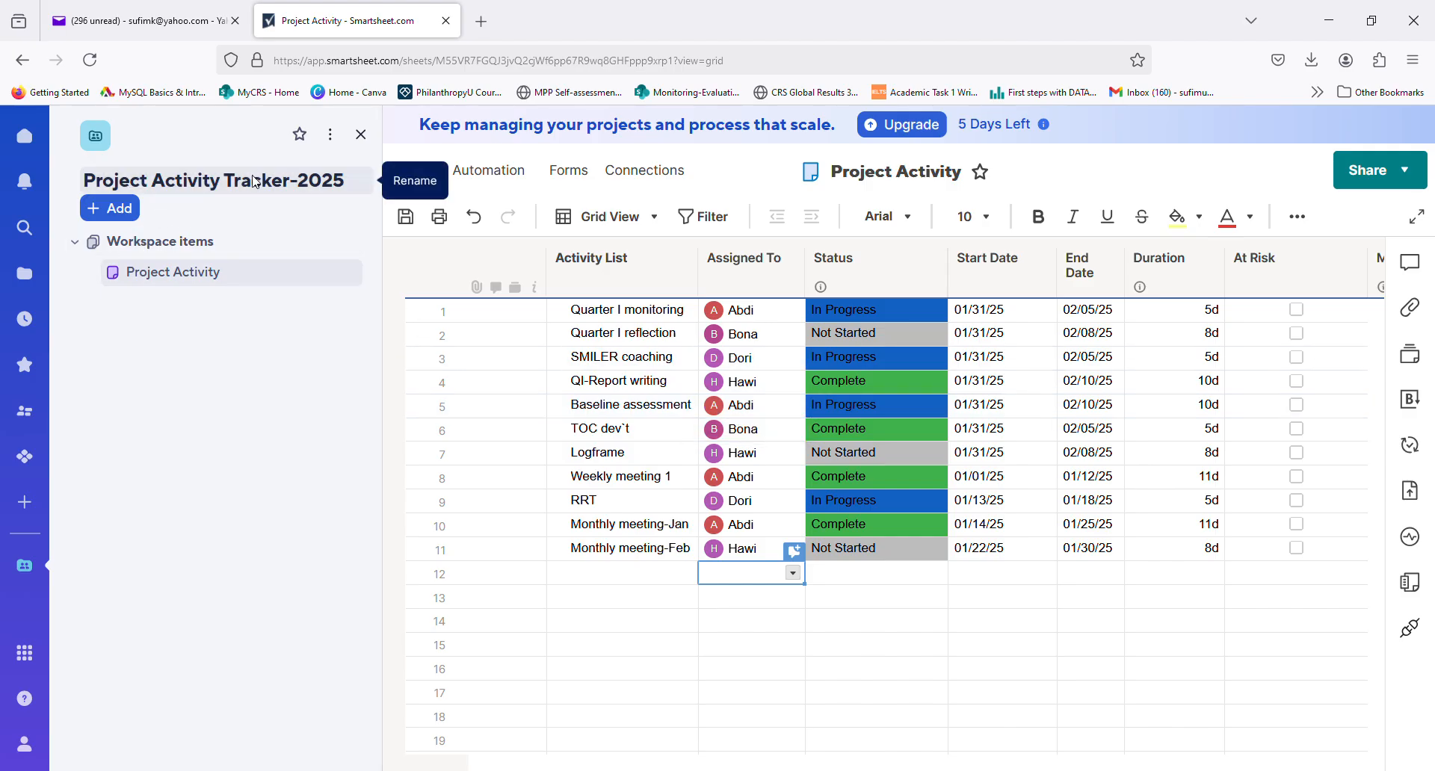
- Switch the sheet to Board view, move the RRT card to the Complete lane and return to Grid view
click(621, 574)
click(779, 582)
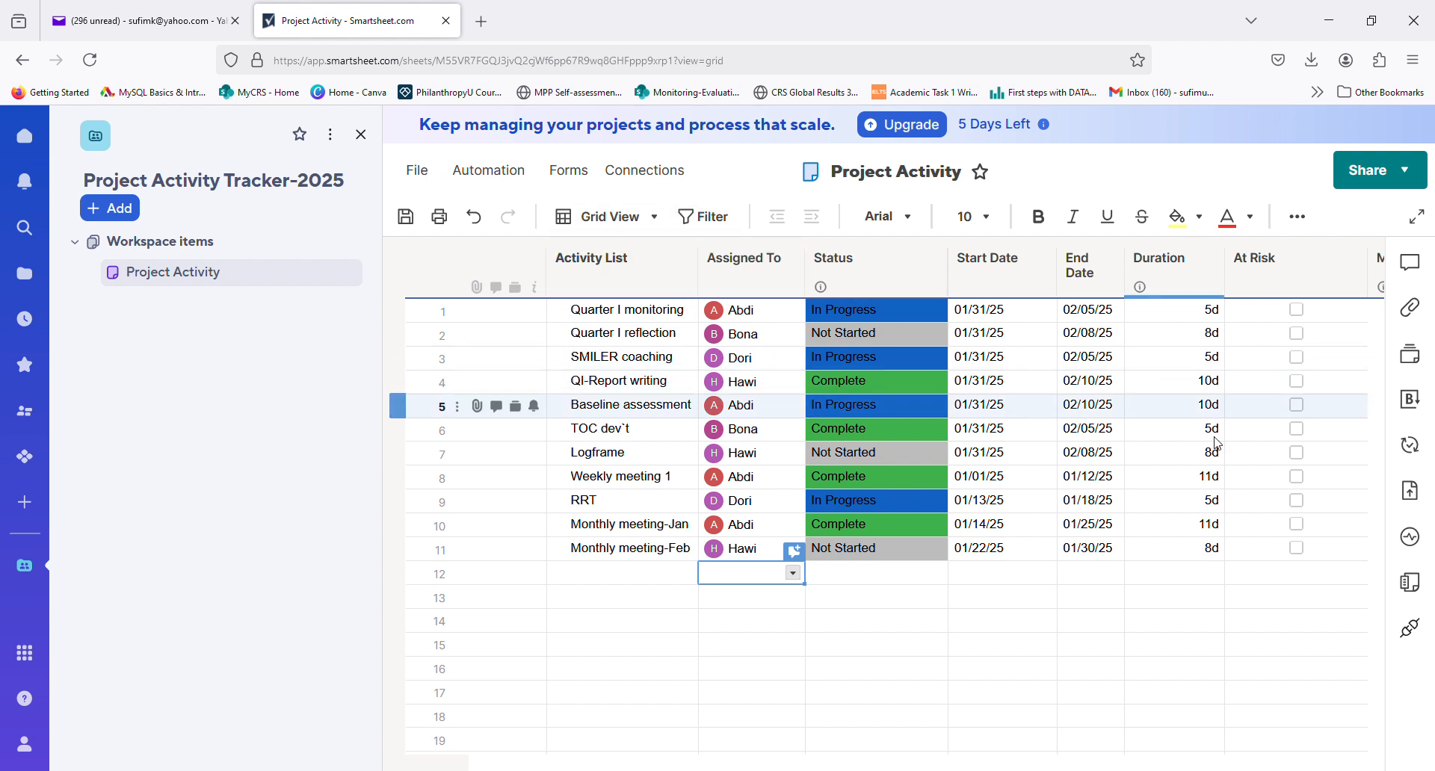
click(656, 218)
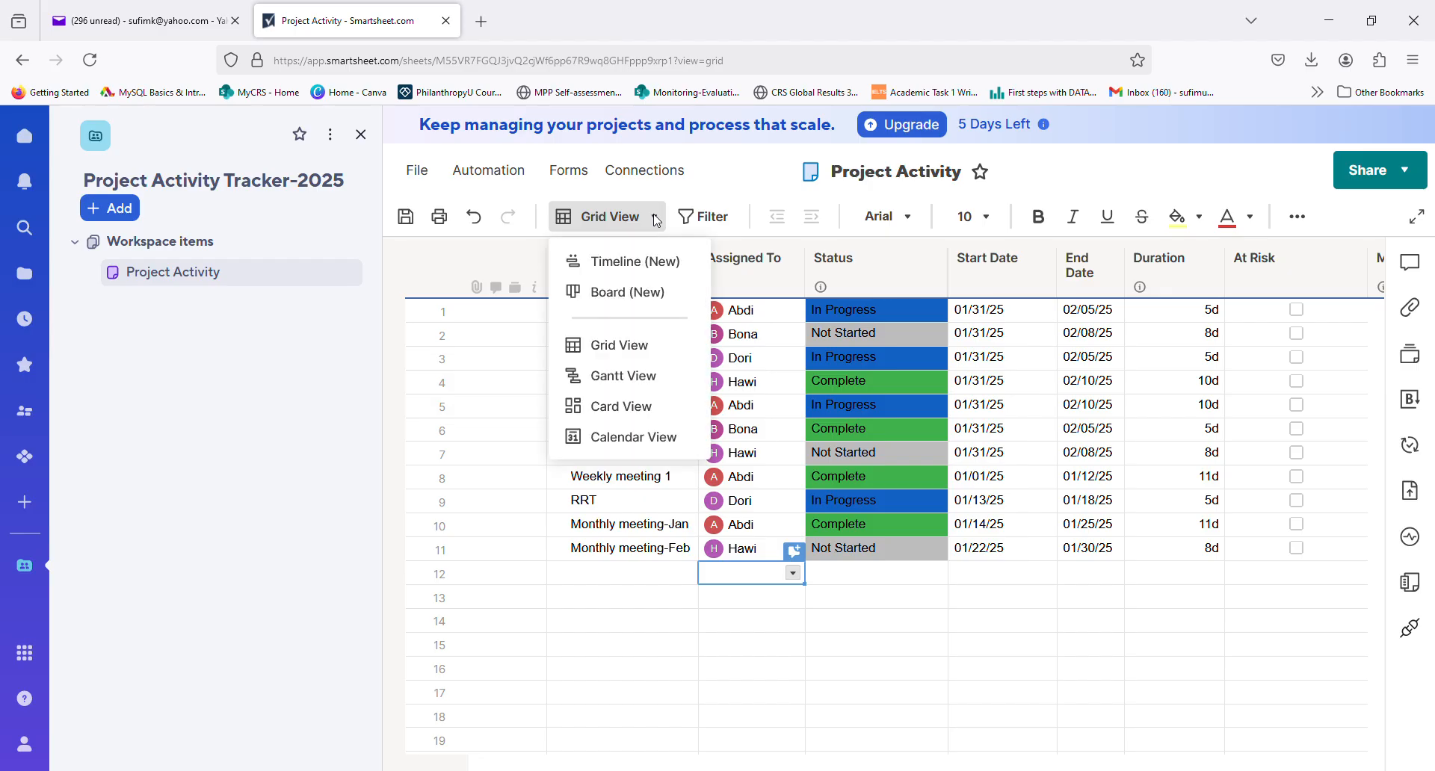
click(614, 293)
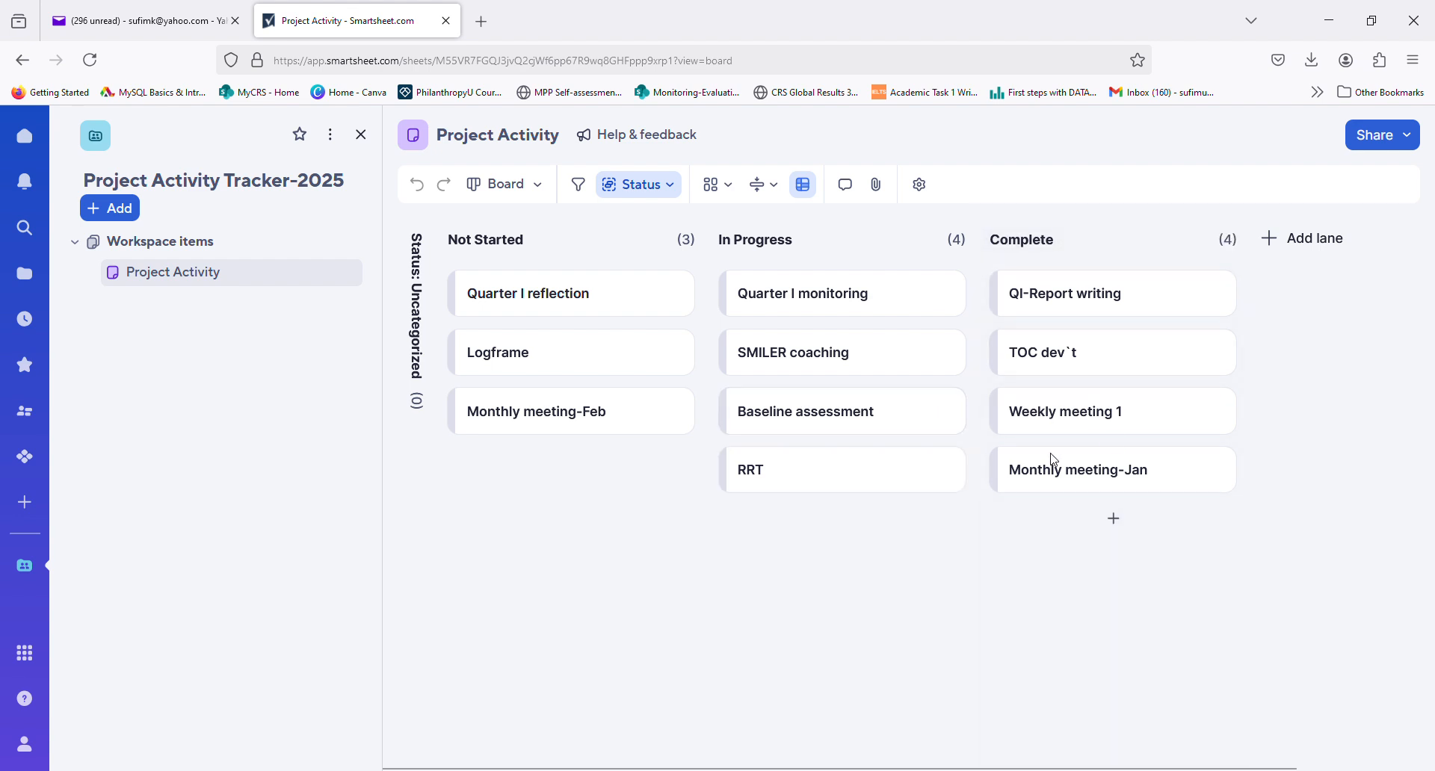
drag(894, 477, 1137, 533)
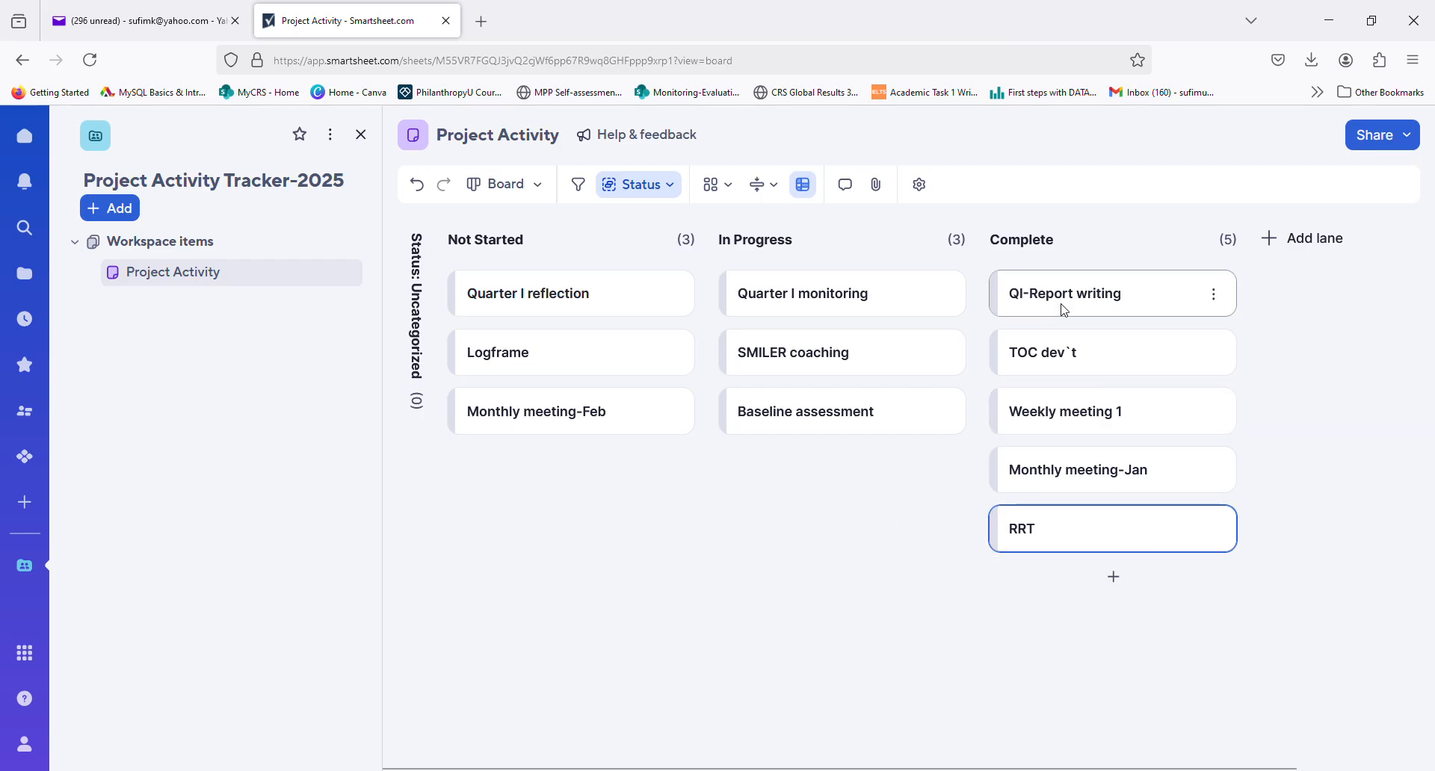
click(540, 188)
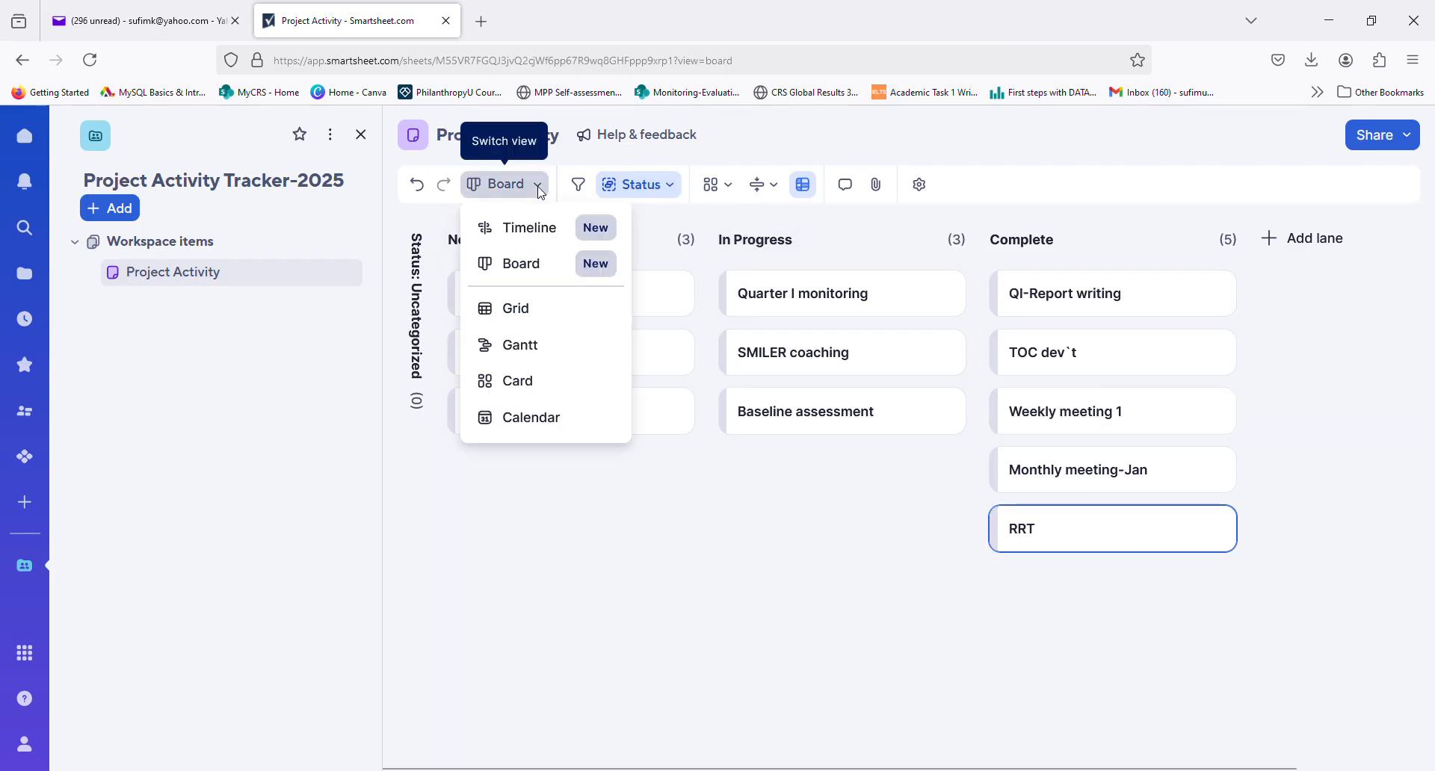
click(516, 309)
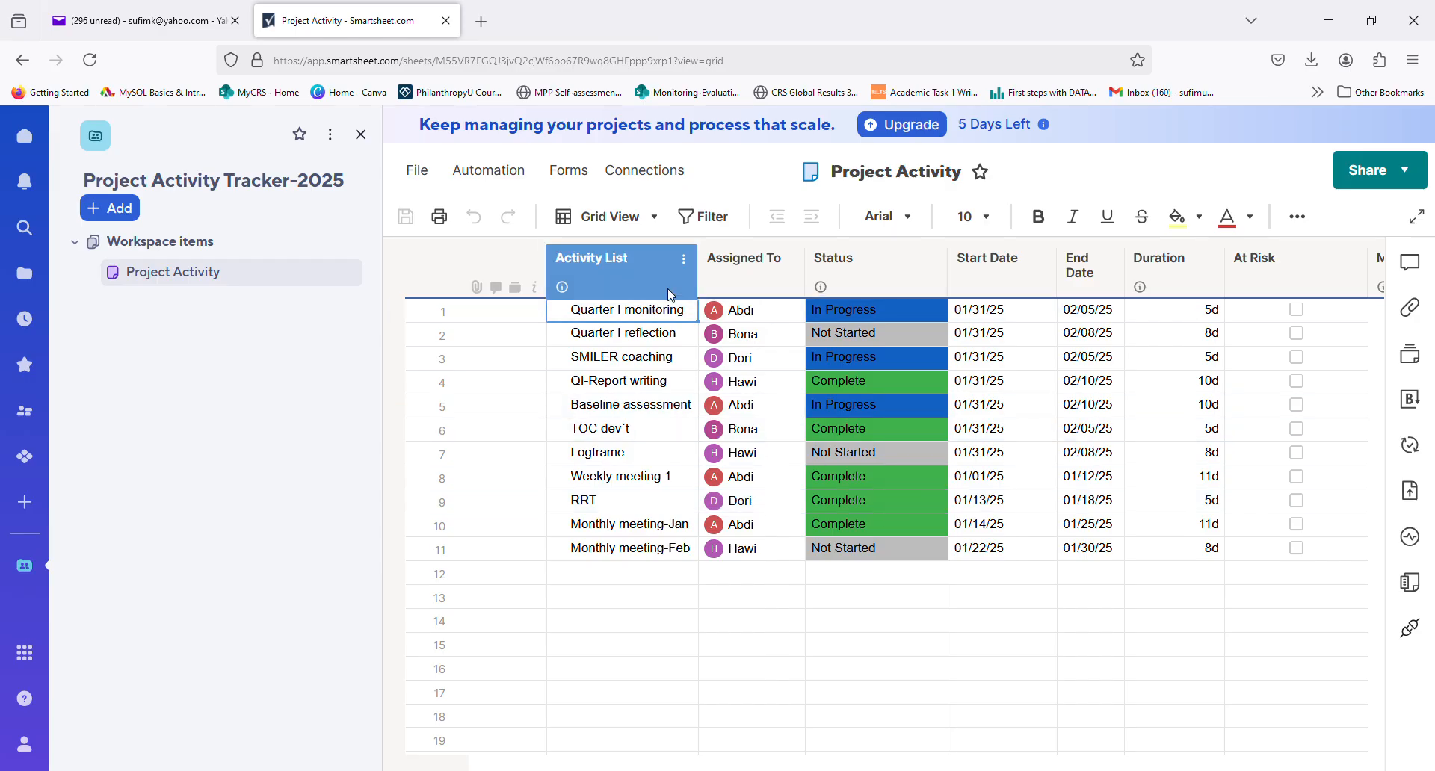
- Move the Quarter I reflection card to the Complete lane in Board view and back to In Progress
click(654, 224)
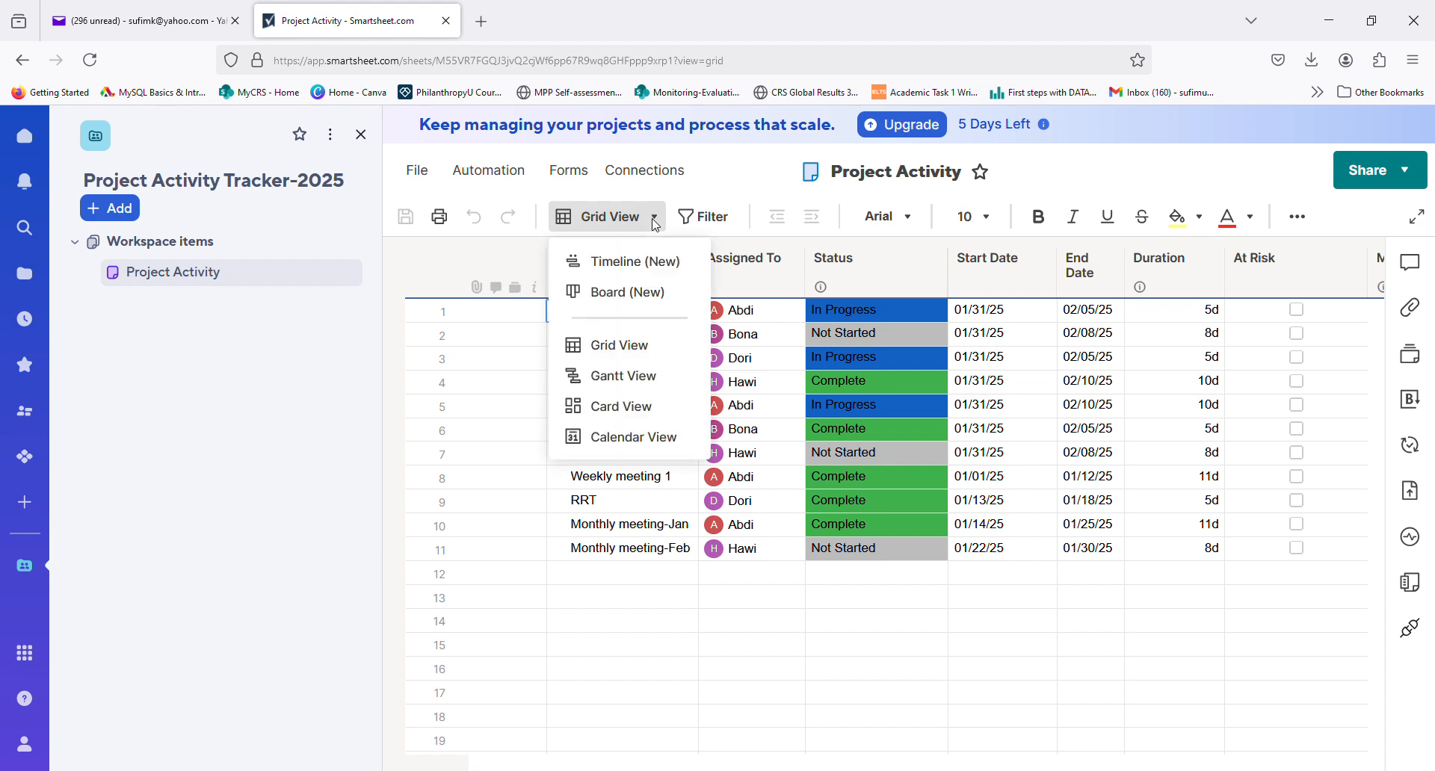
click(629, 294)
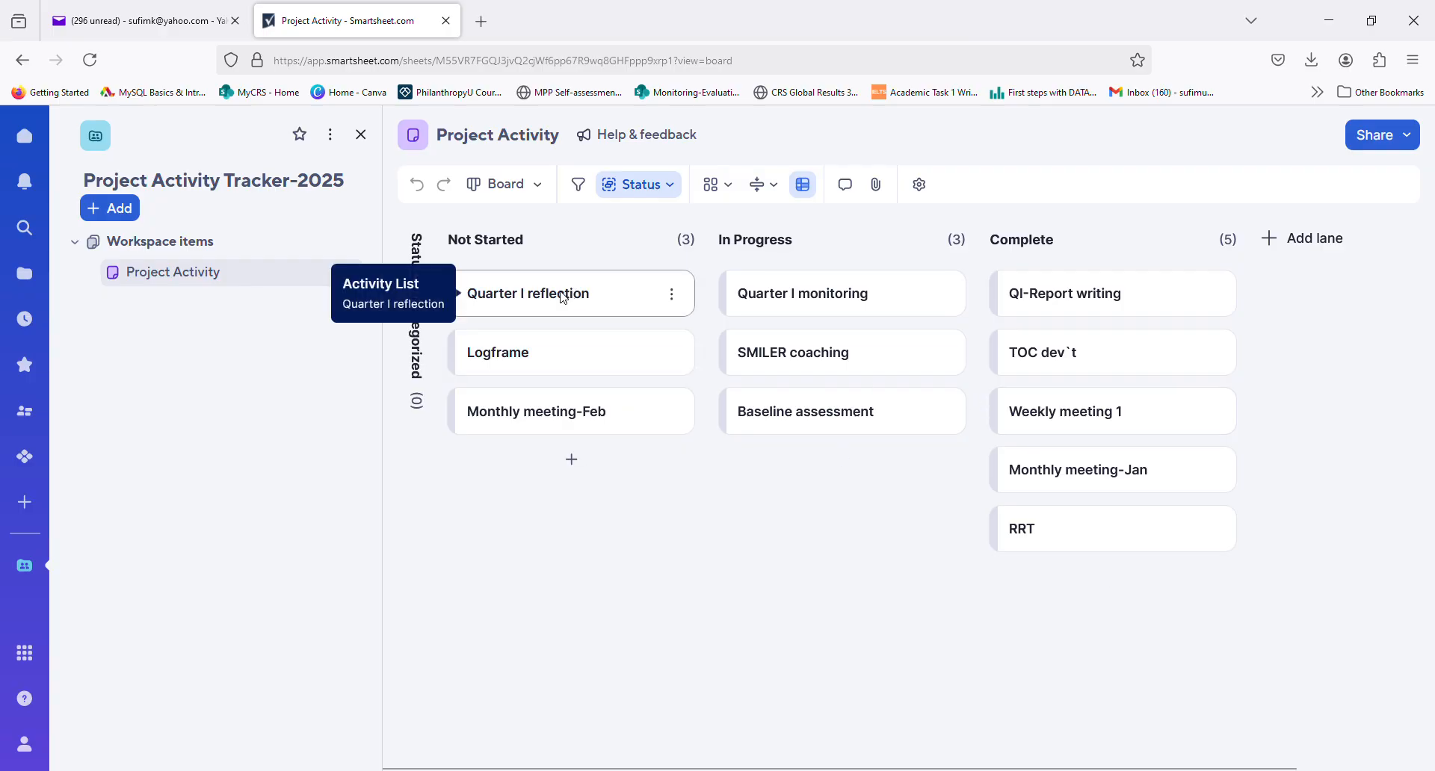
drag(570, 307, 1119, 592)
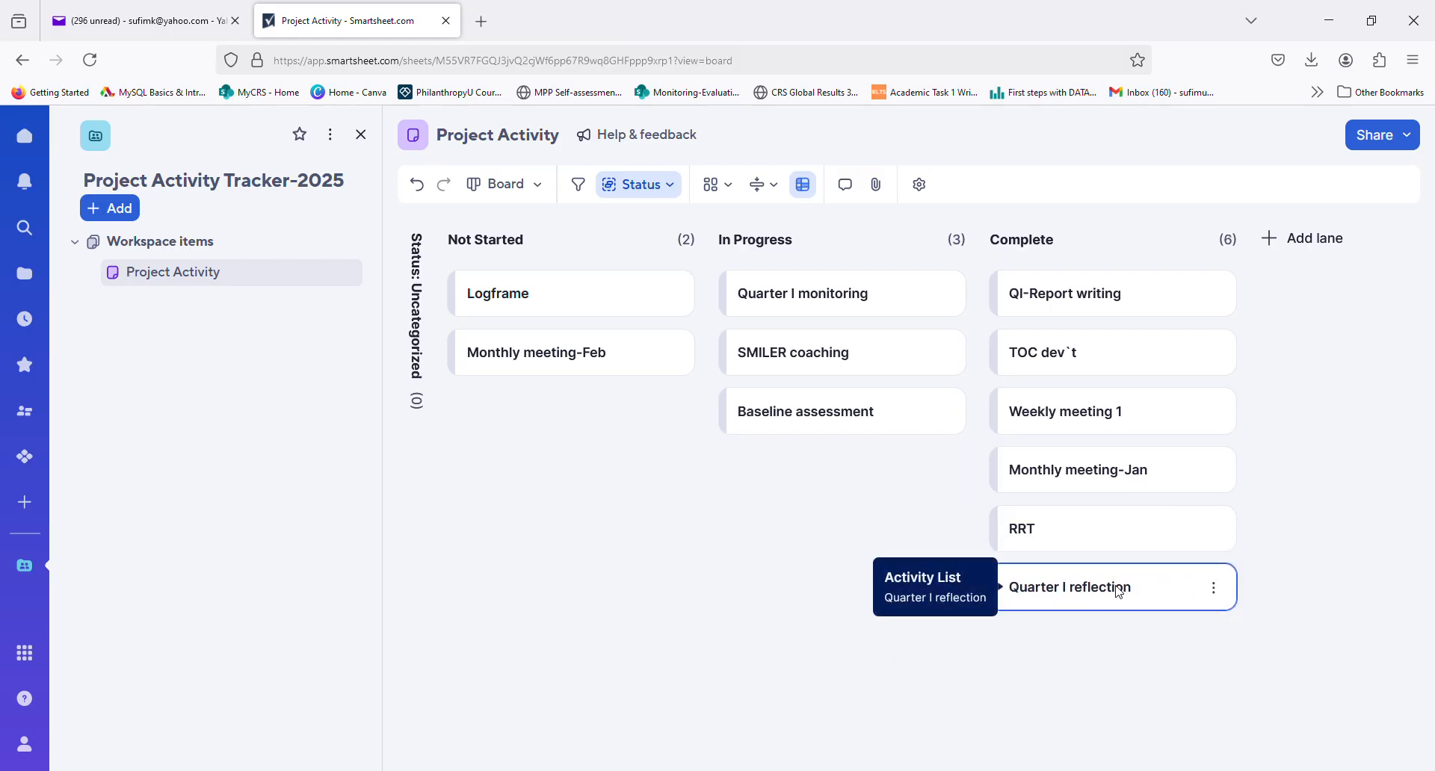
drag(1058, 589, 825, 491)
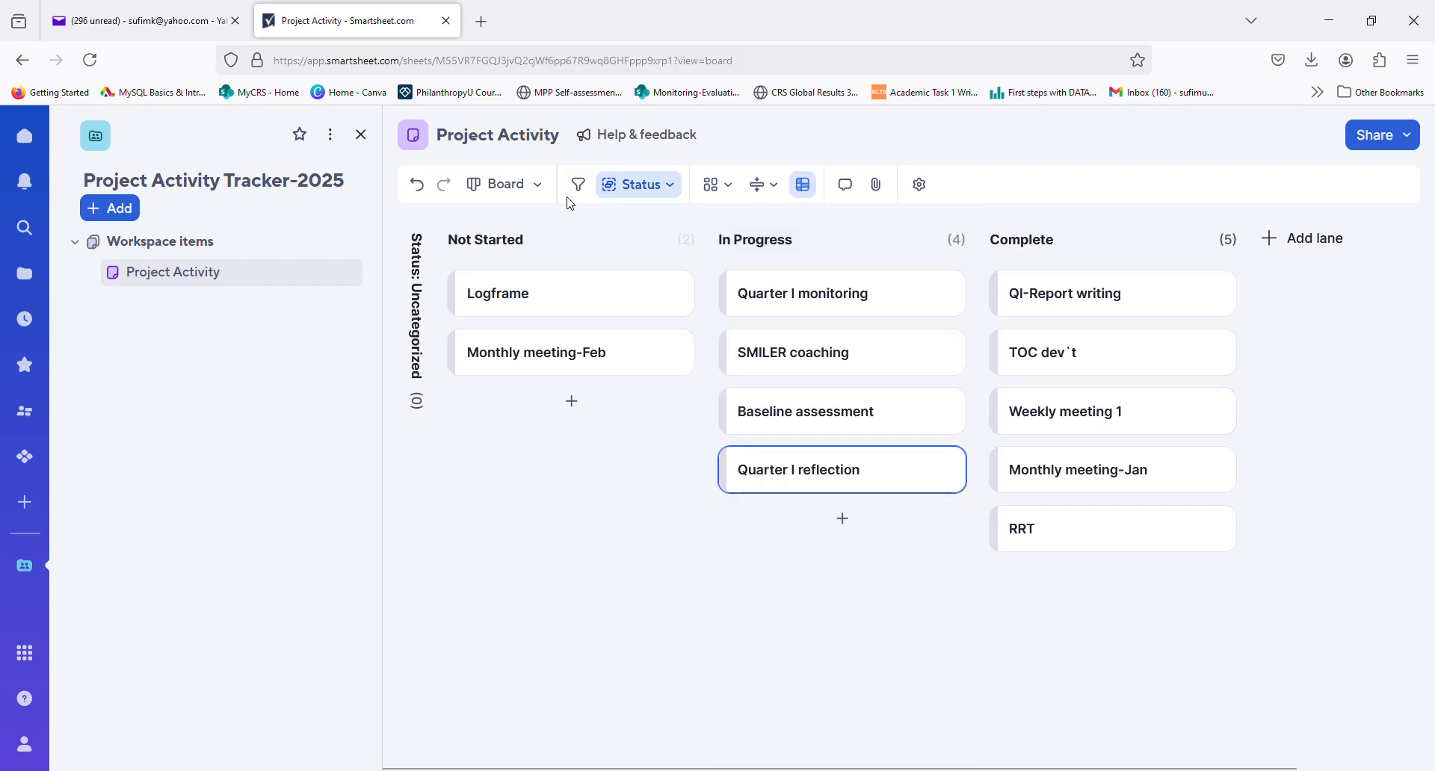
- Look at the project activities in Gantt view and in Card view
click(542, 187)
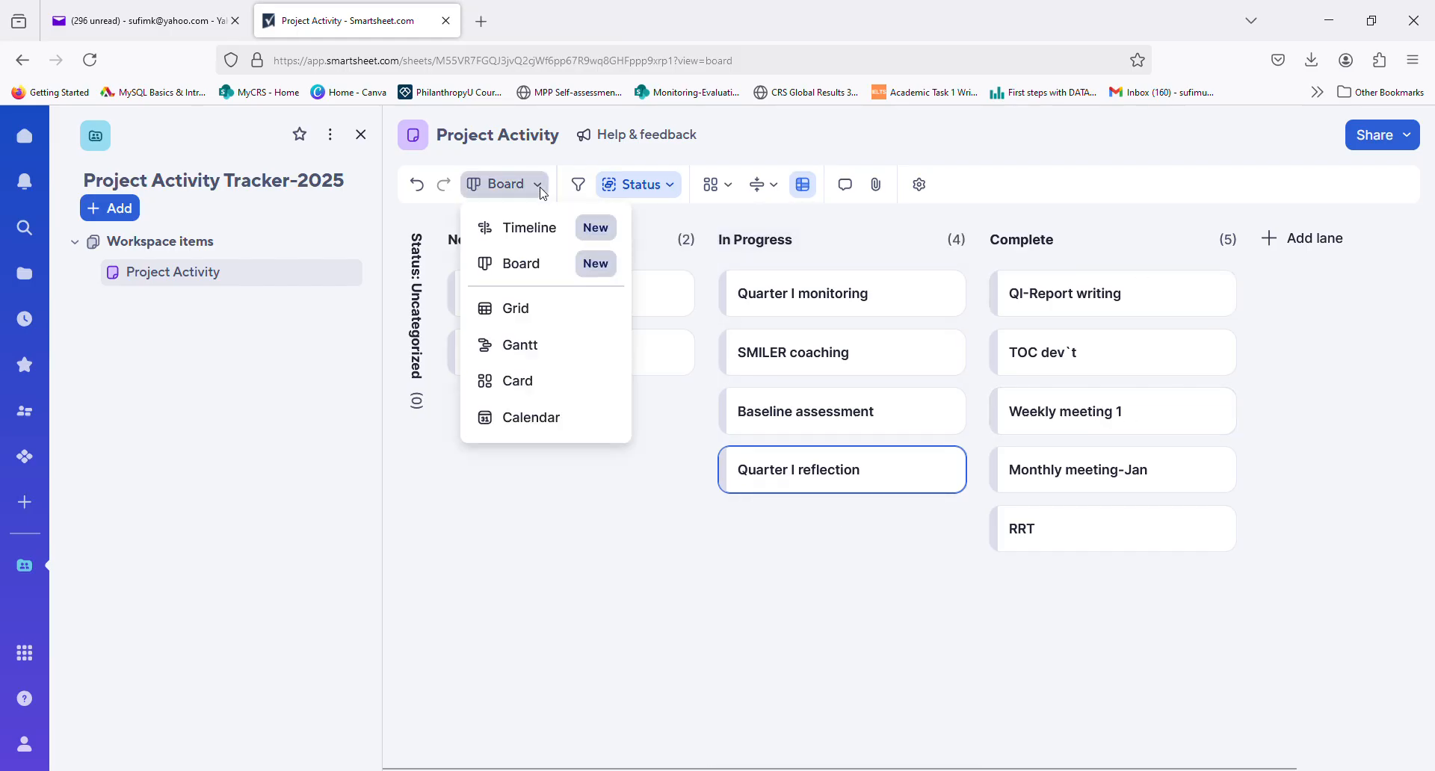
click(521, 344)
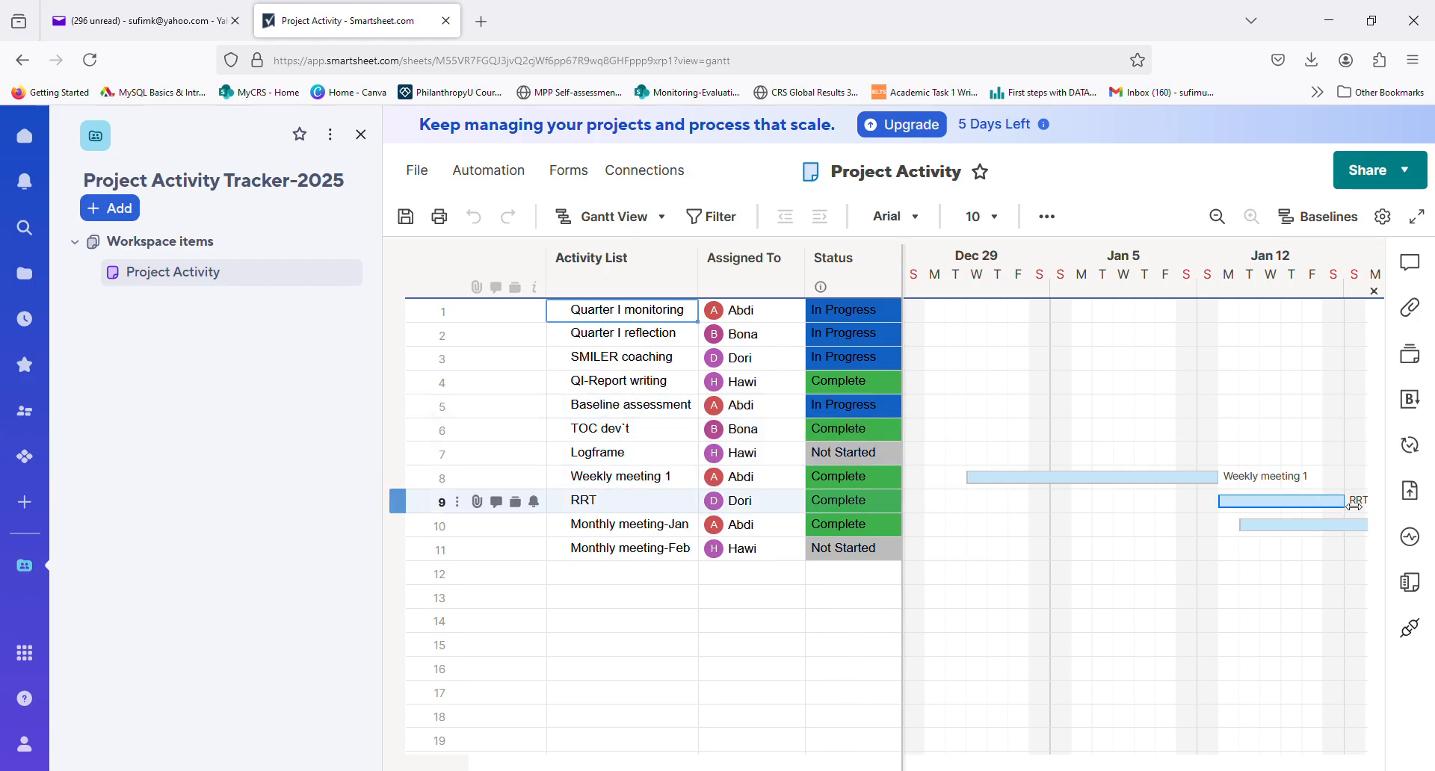
click(664, 218)
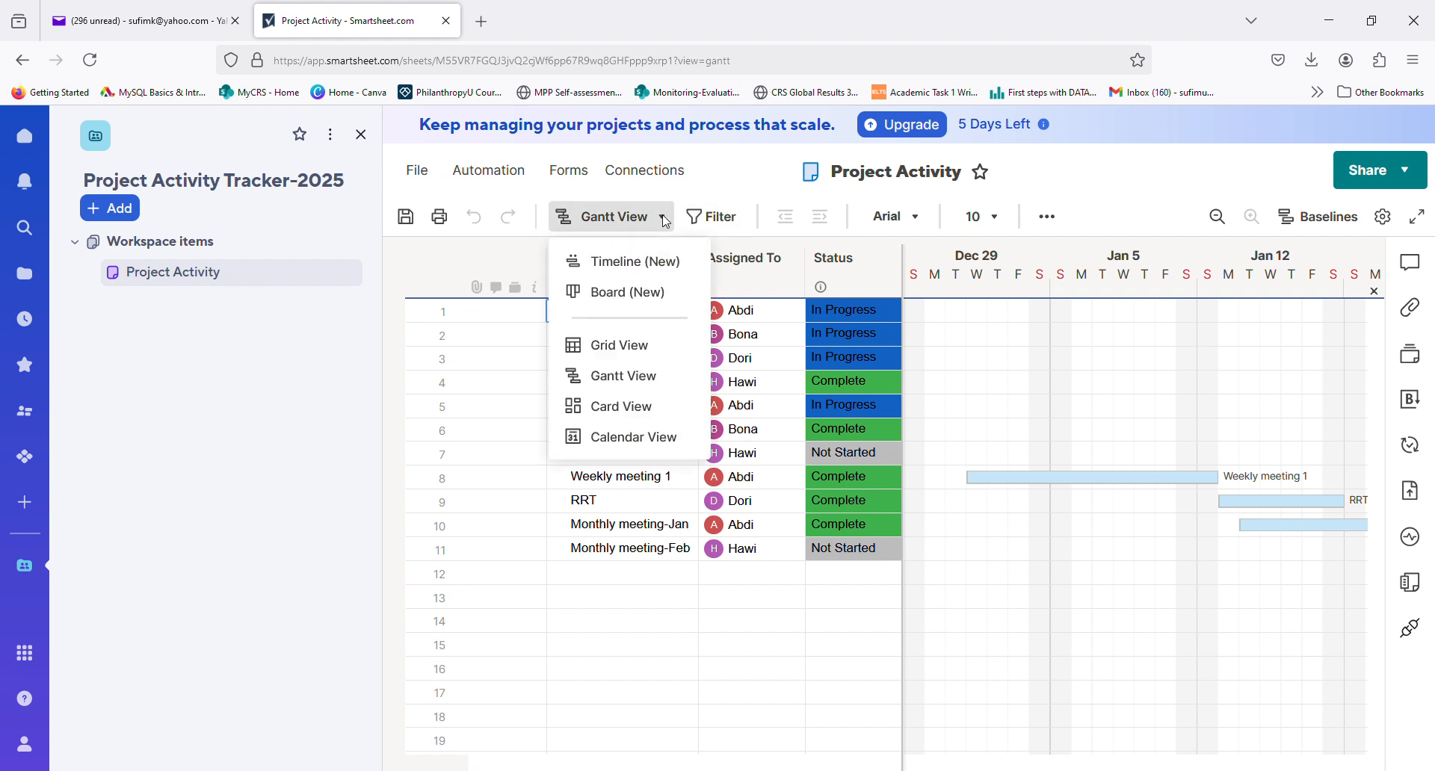
click(614, 406)
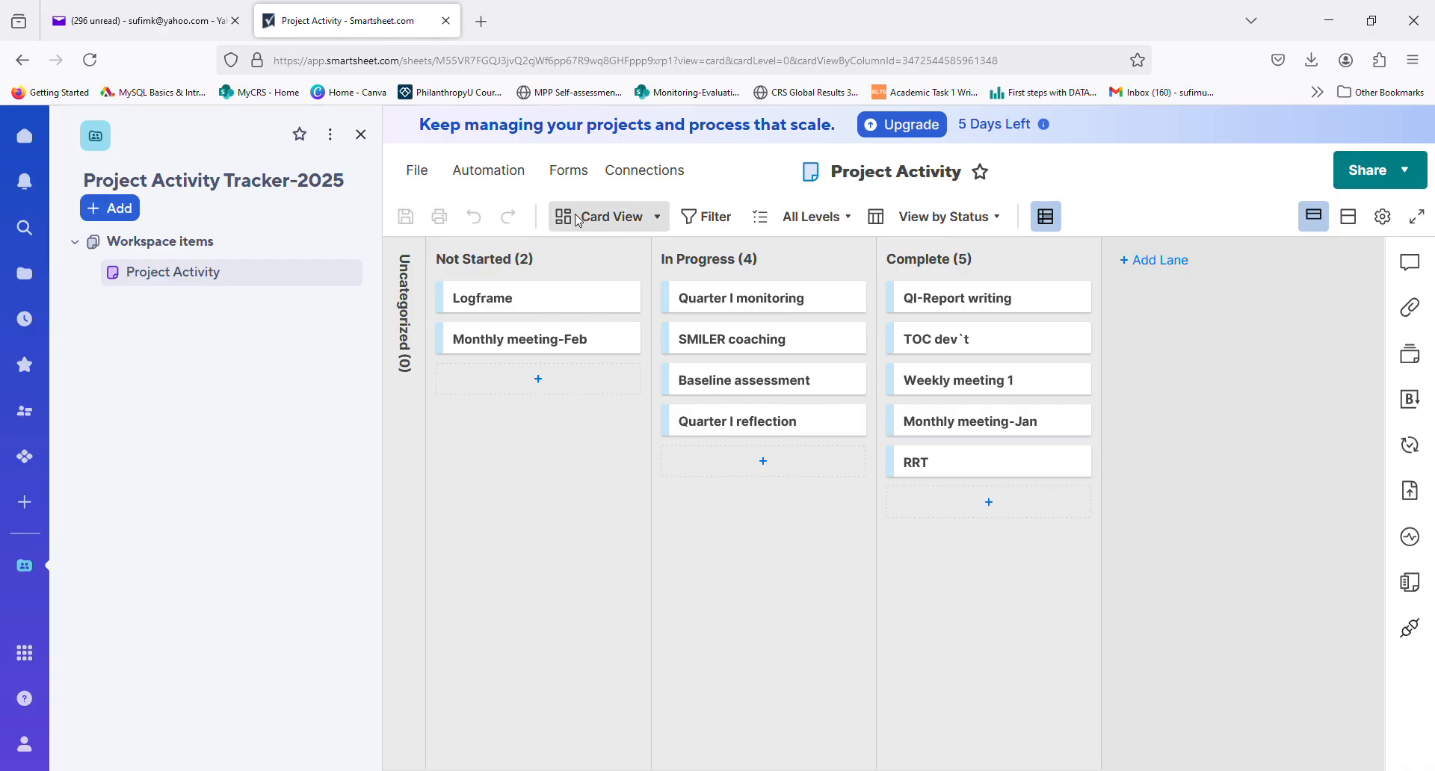
- Show the activities in Calendar view and look through the following three weeks and back
click(655, 219)
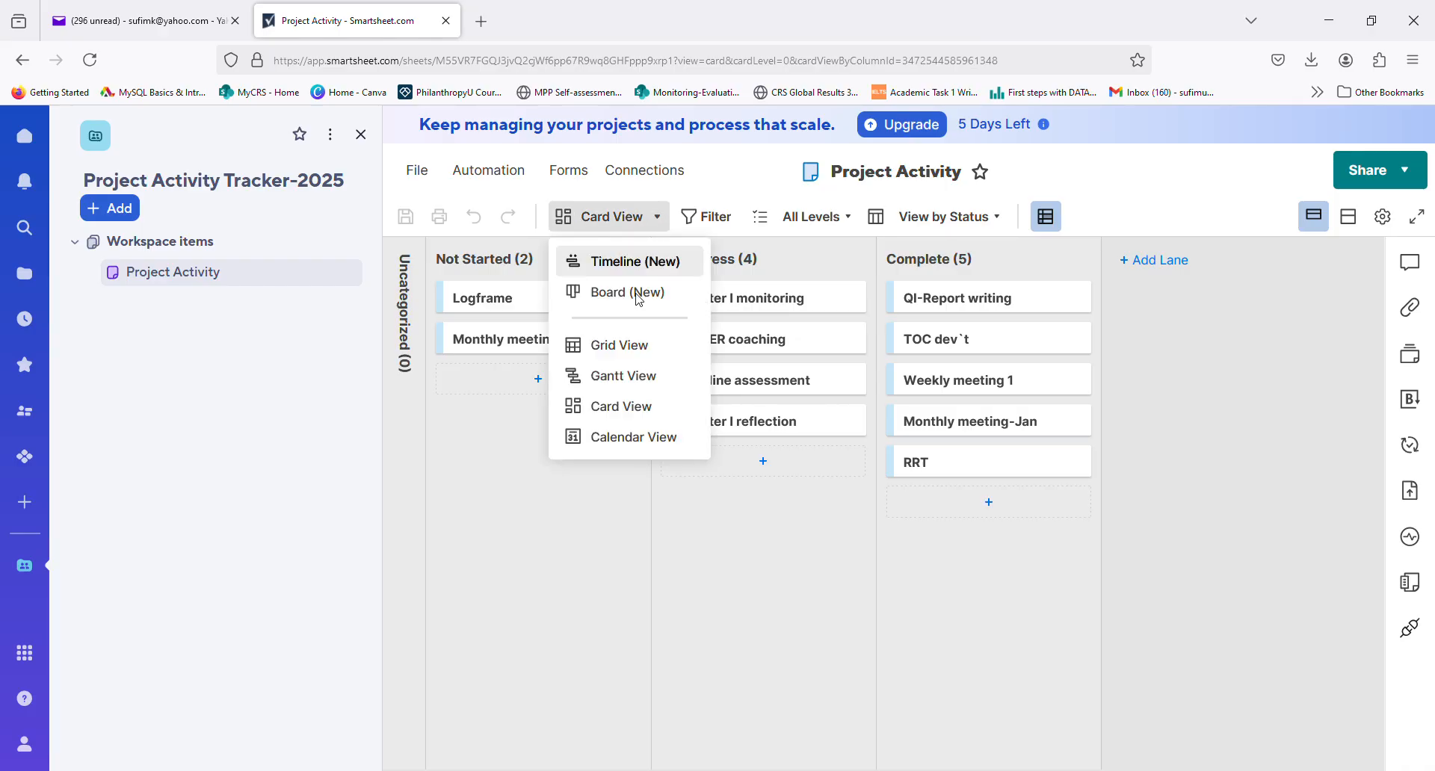
click(619, 438)
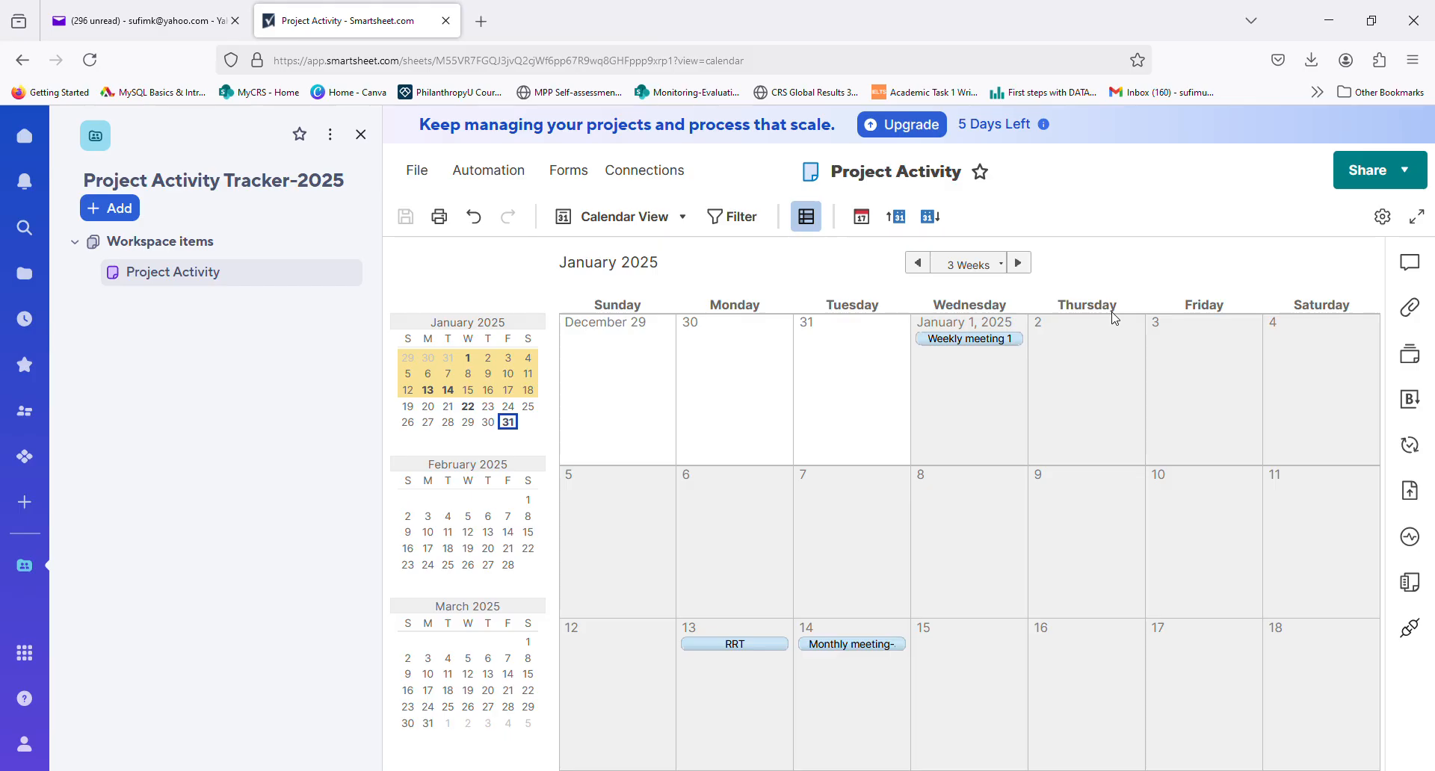
click(1019, 264)
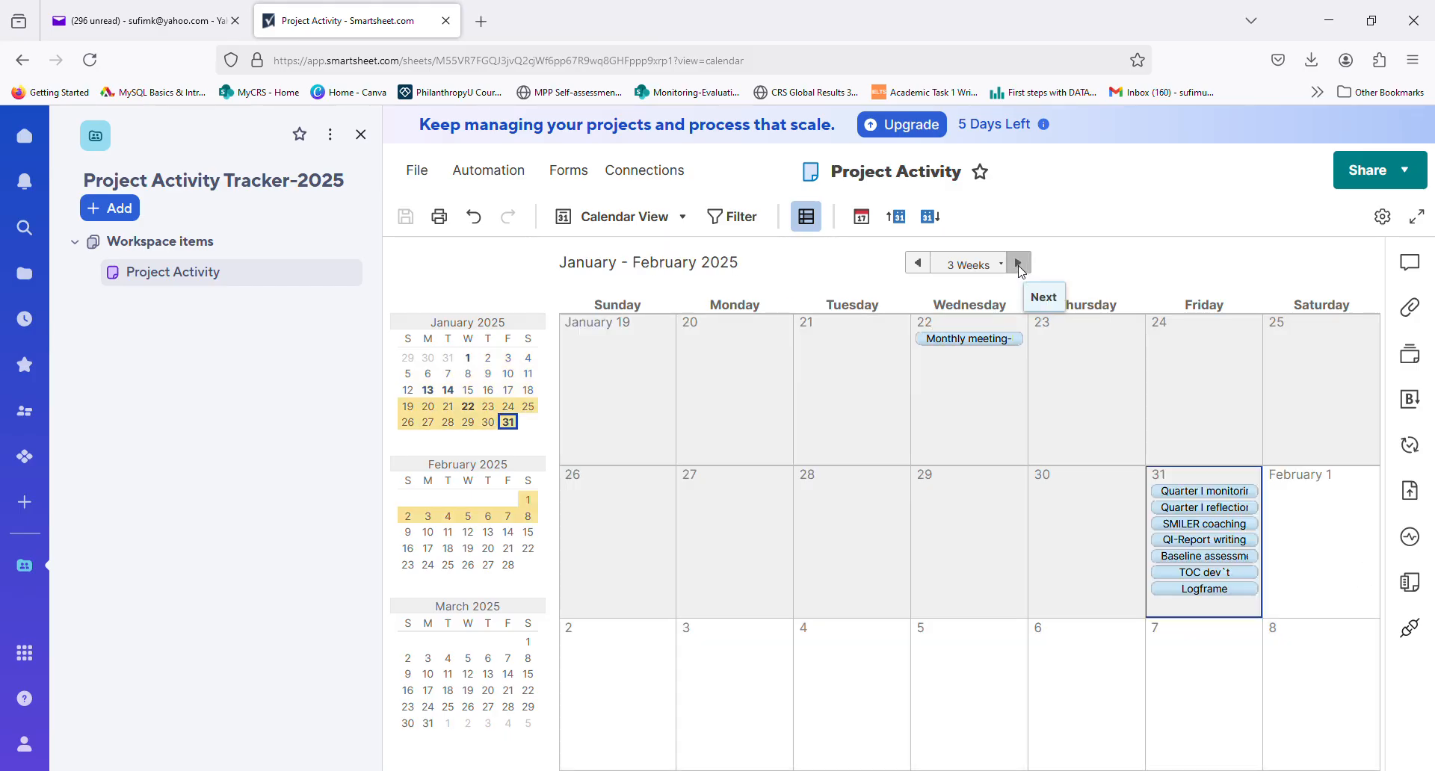
click(920, 265)
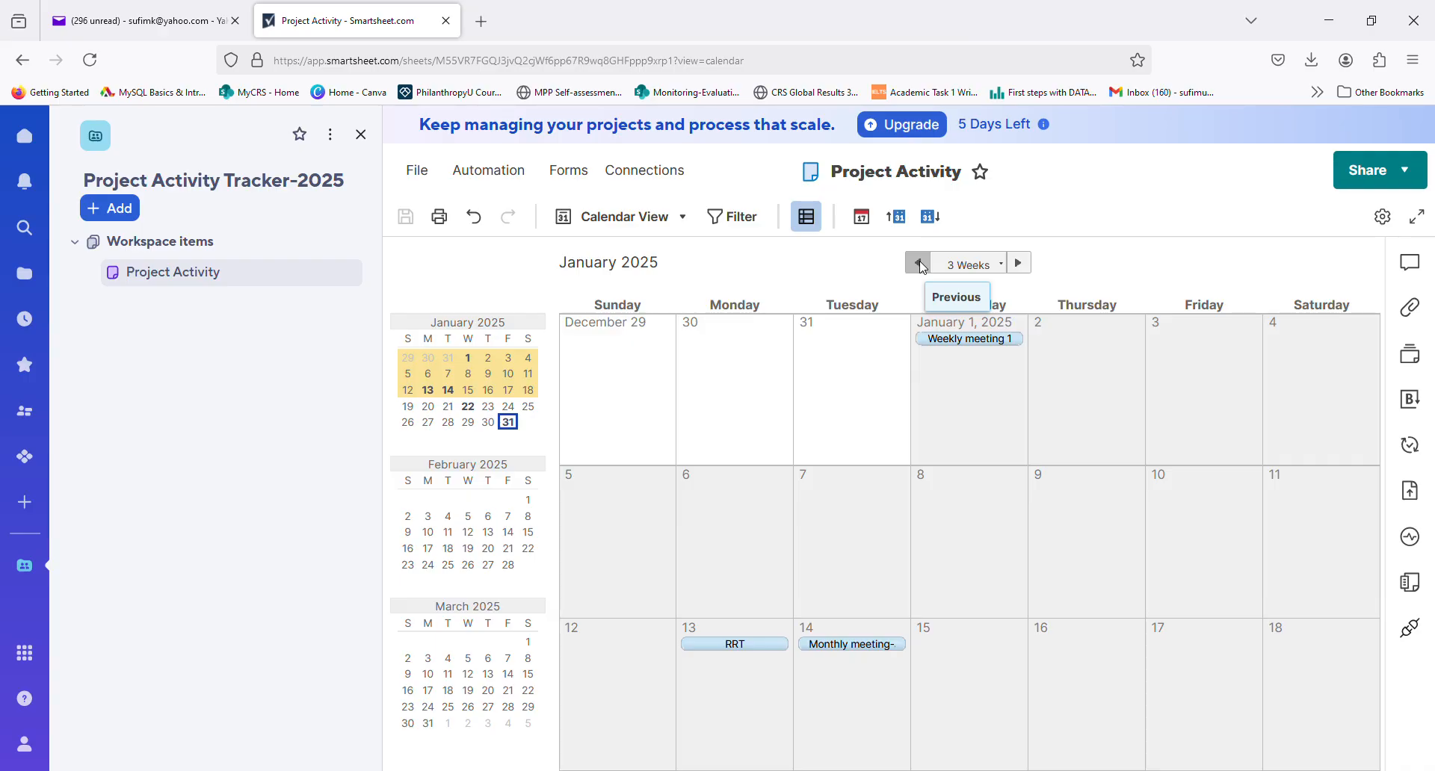
- Revisit the activities in Card view and return to Grid view
click(684, 224)
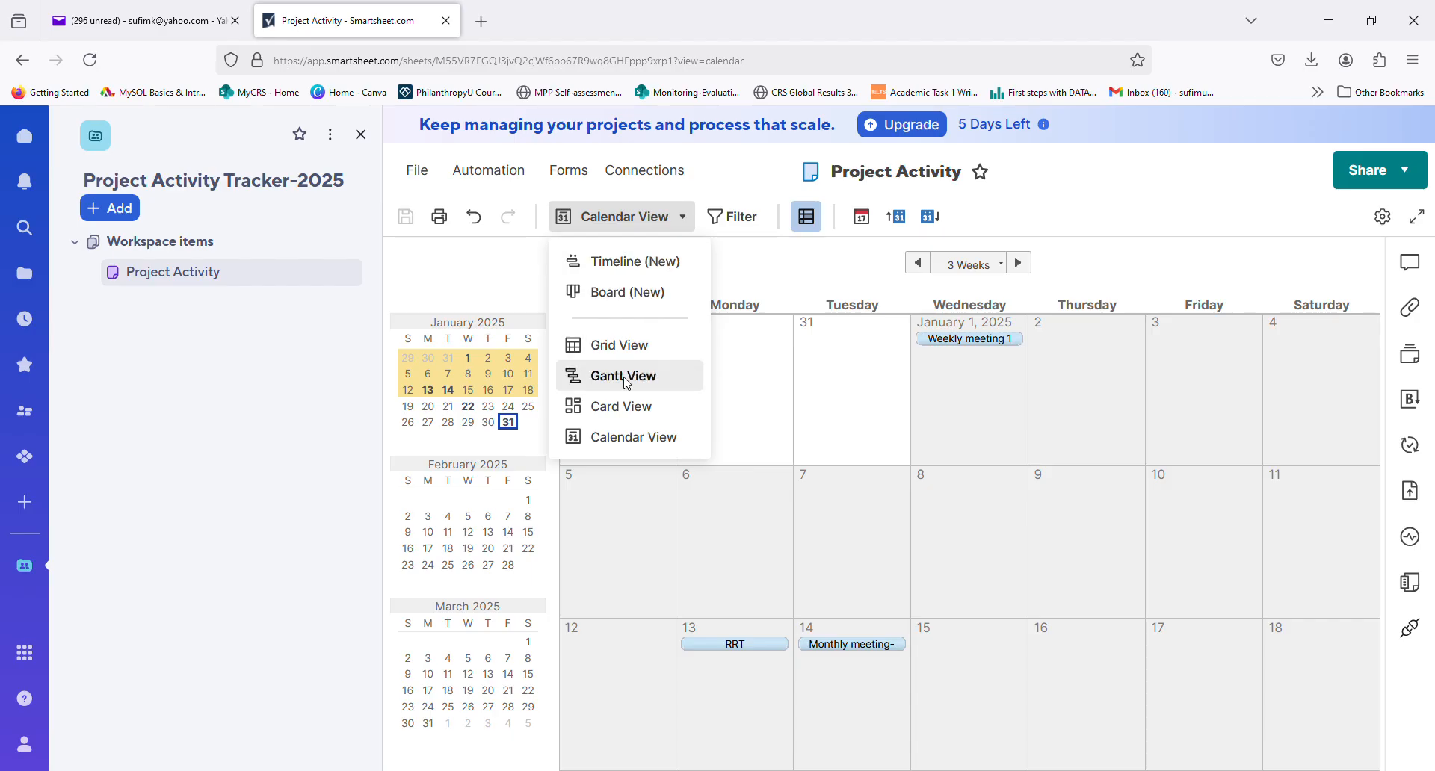
click(619, 408)
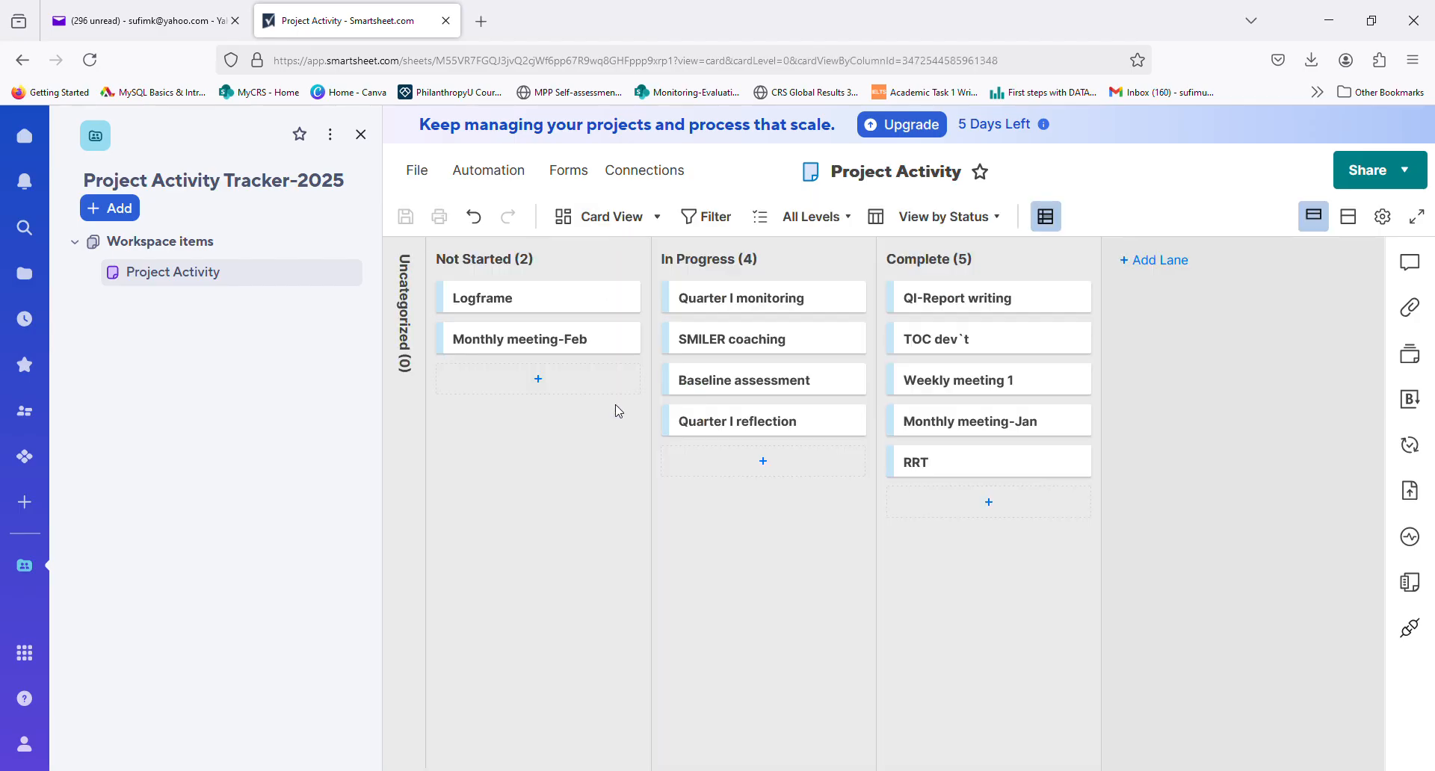
click(656, 222)
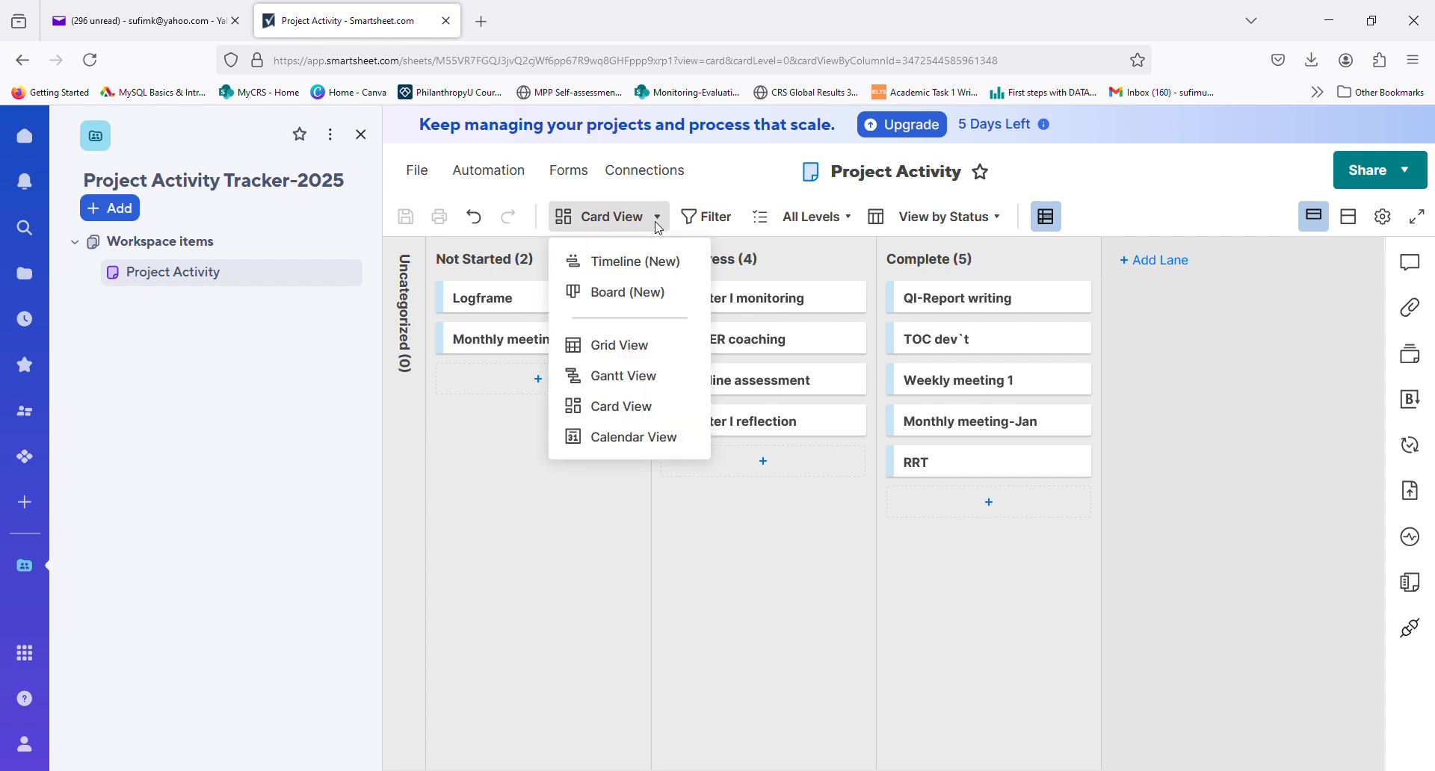
click(635, 346)
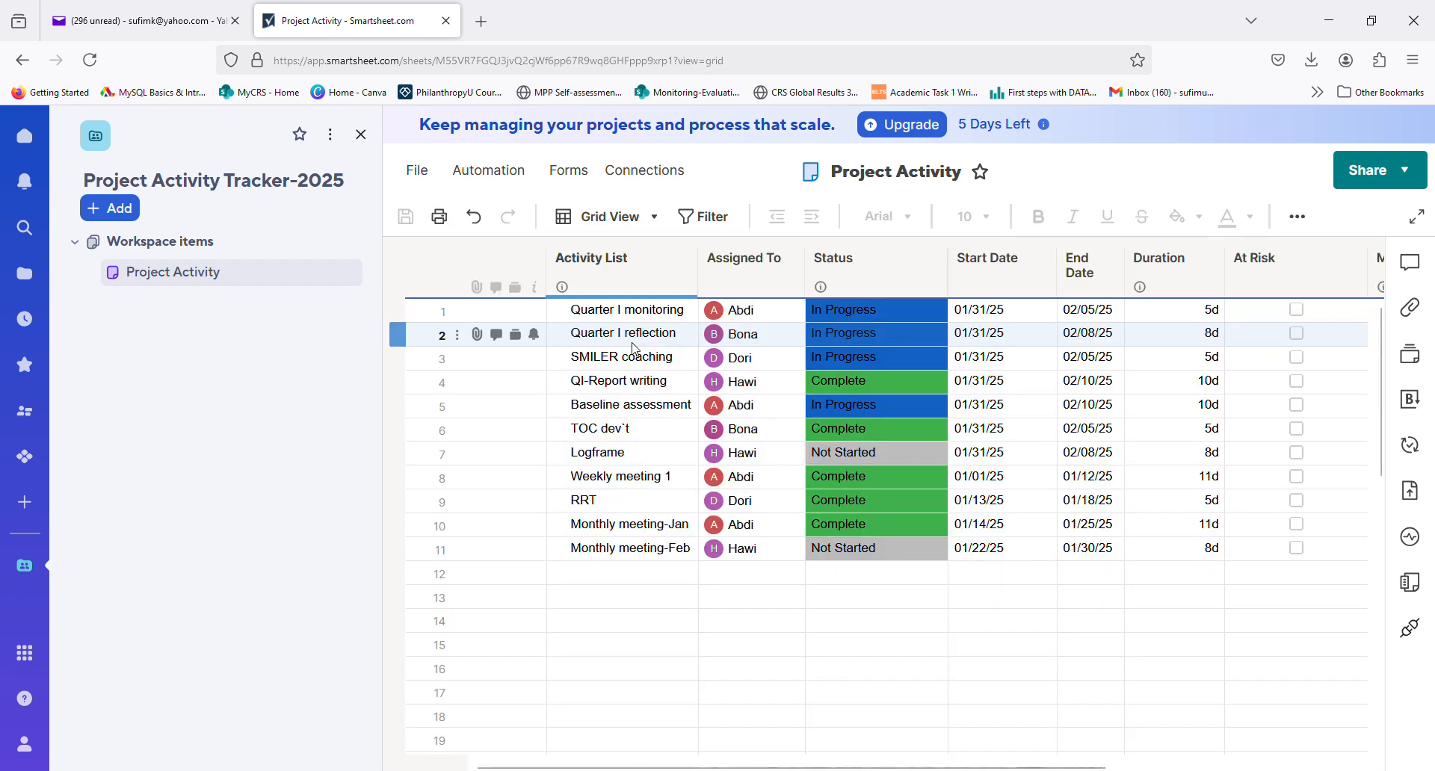
- Review the Quarter I reflection card among the status lanes in Board view and go back to Grid view
click(655, 221)
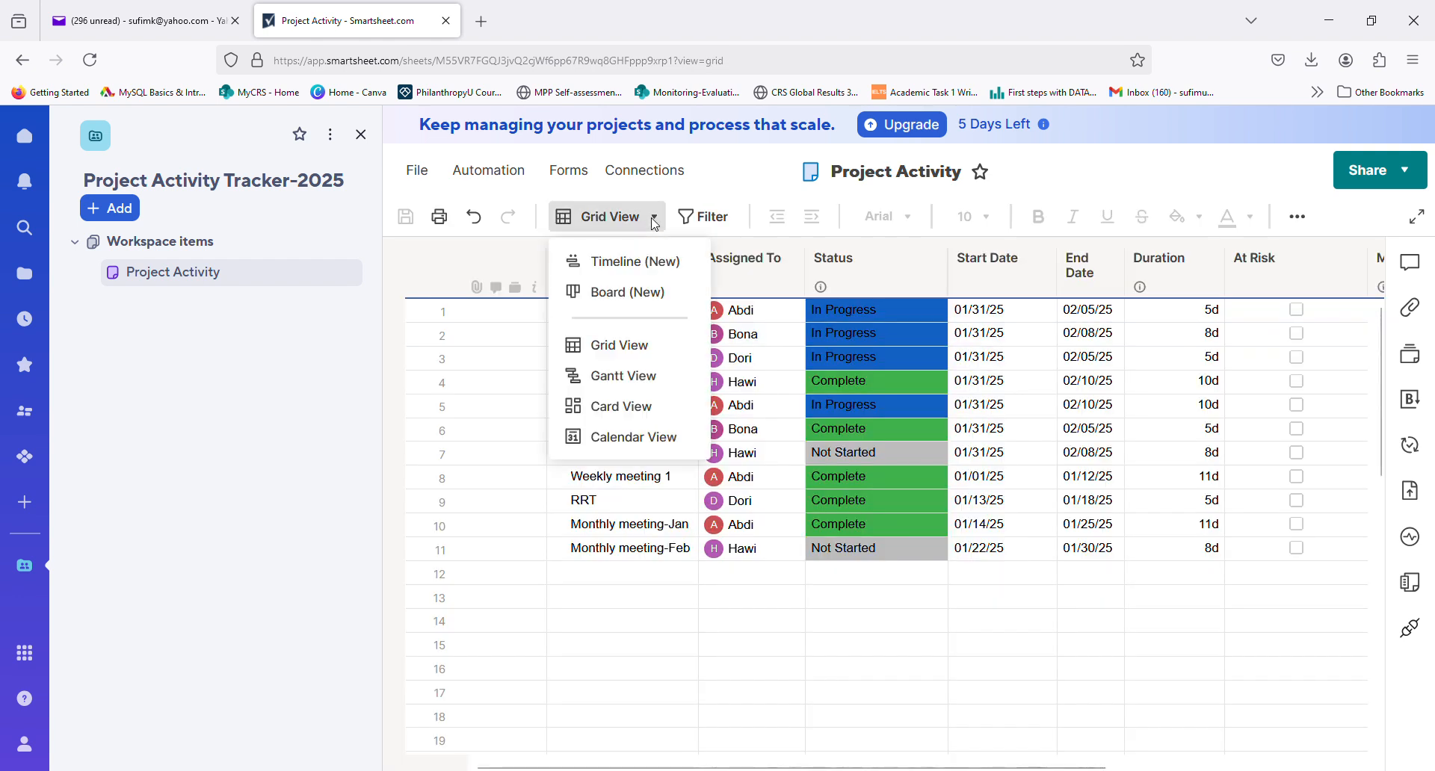
click(619, 294)
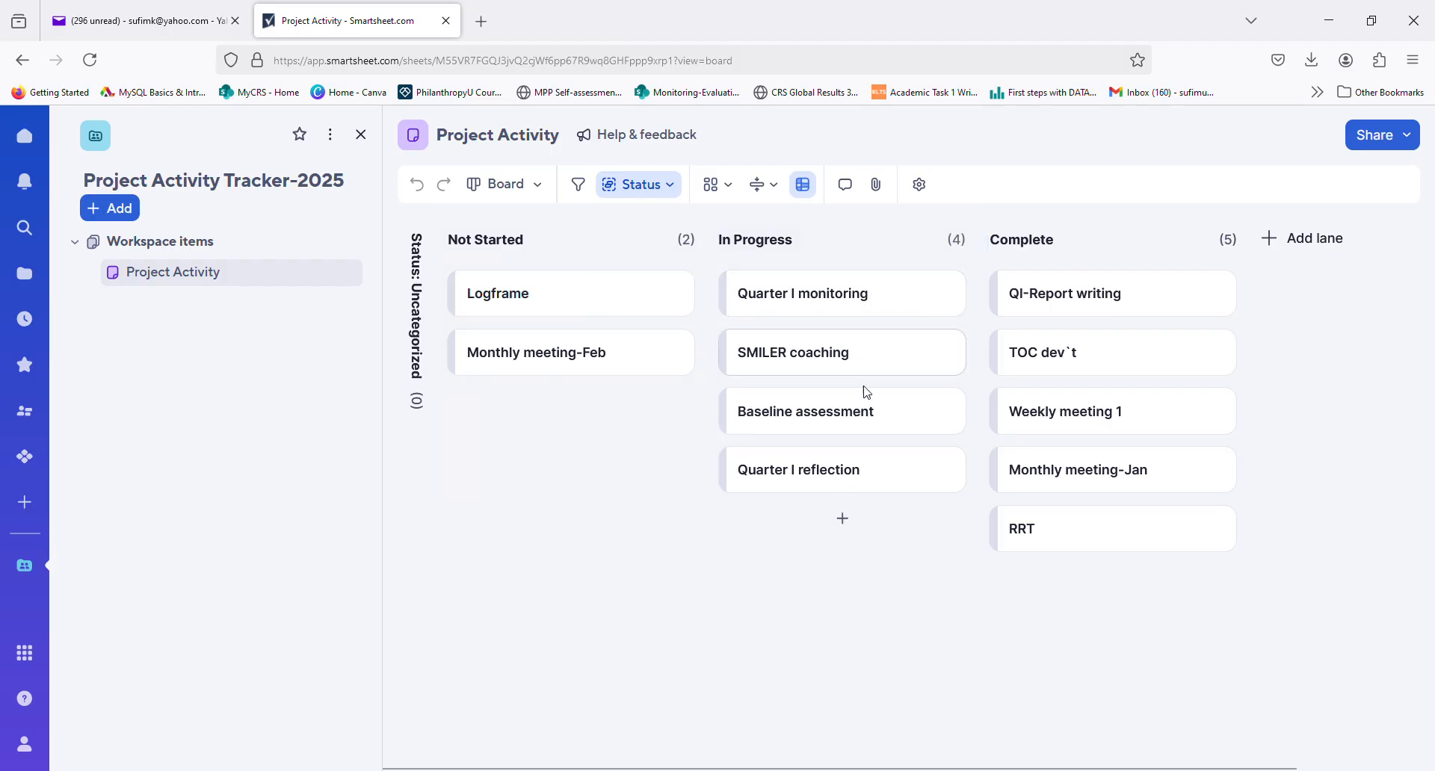
mouse_move(856, 479)
mouse_down()
mouse_move(721, 486)
mouse_move(632, 465)
mouse_move(743, 484)
mouse_move(845, 481)
mouse_move(841, 469)
mouse_up()
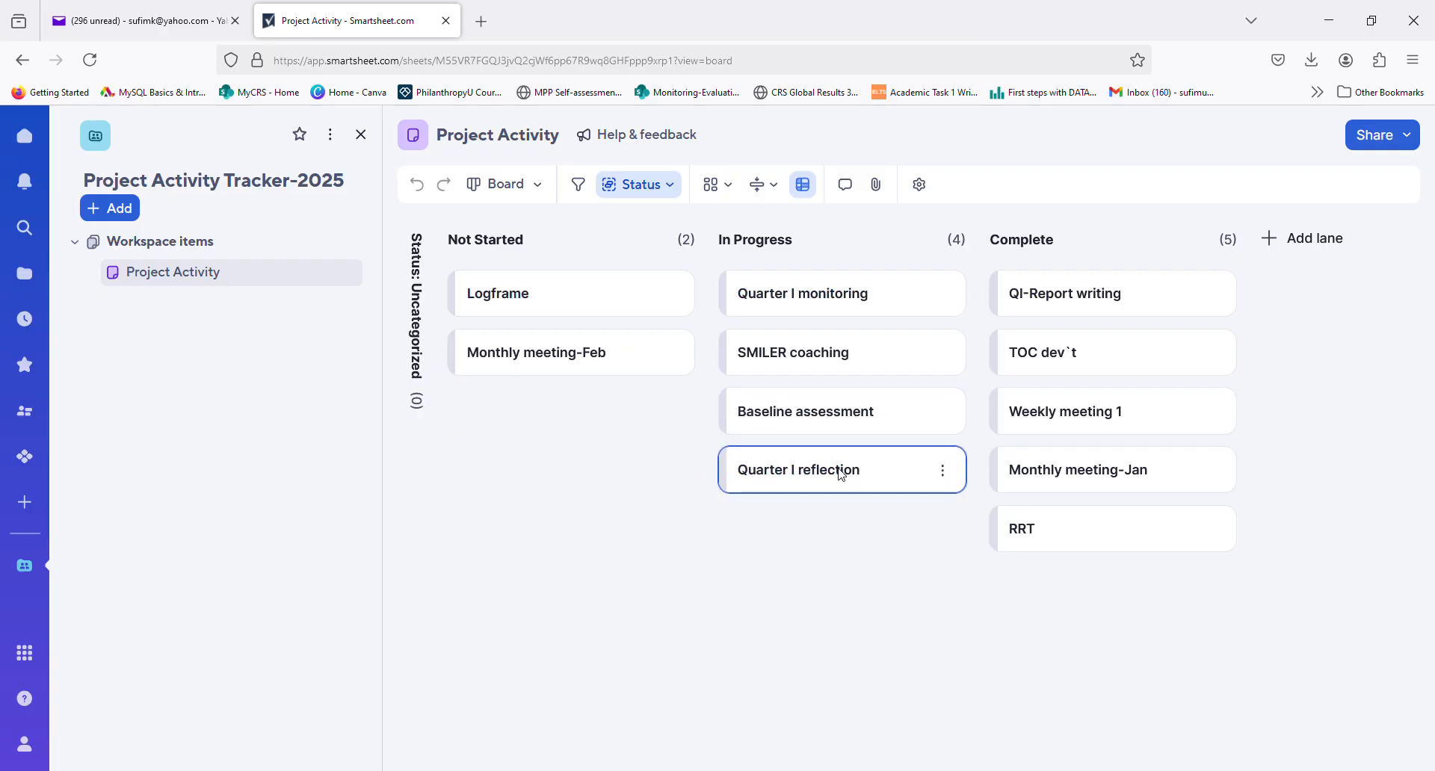
click(538, 185)
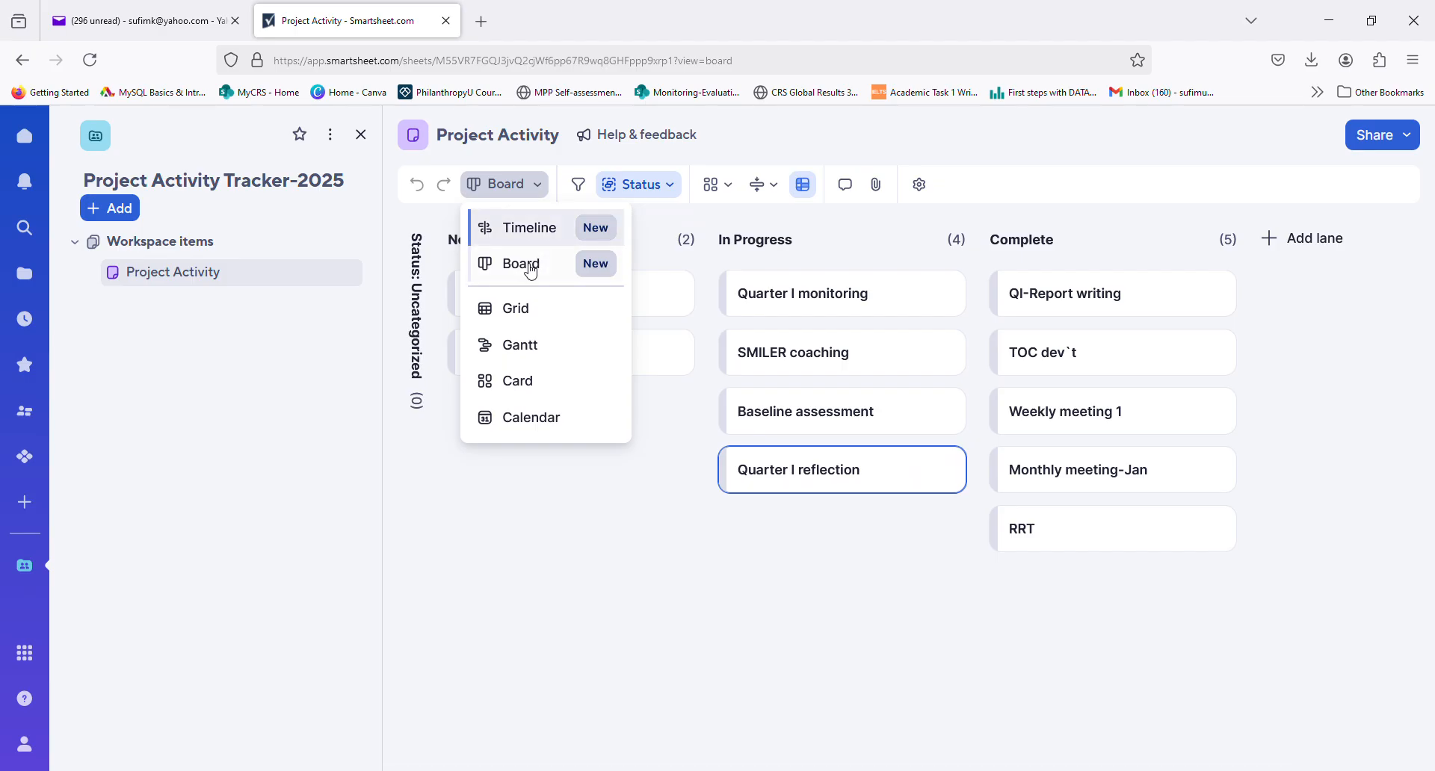
click(522, 308)
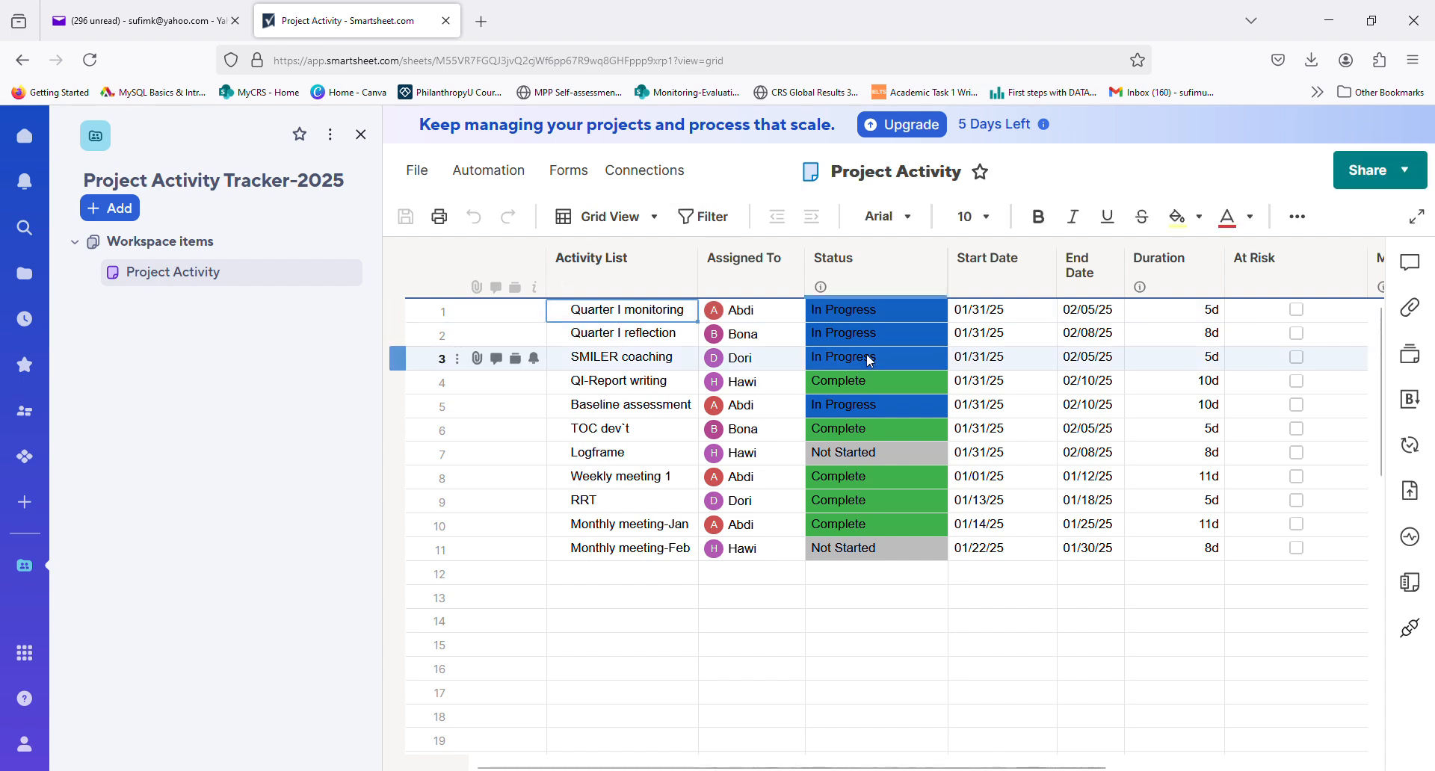
- Set the status of both Quarter I monitoring and Quarter I reflection to Complete in the grid
click(916, 311)
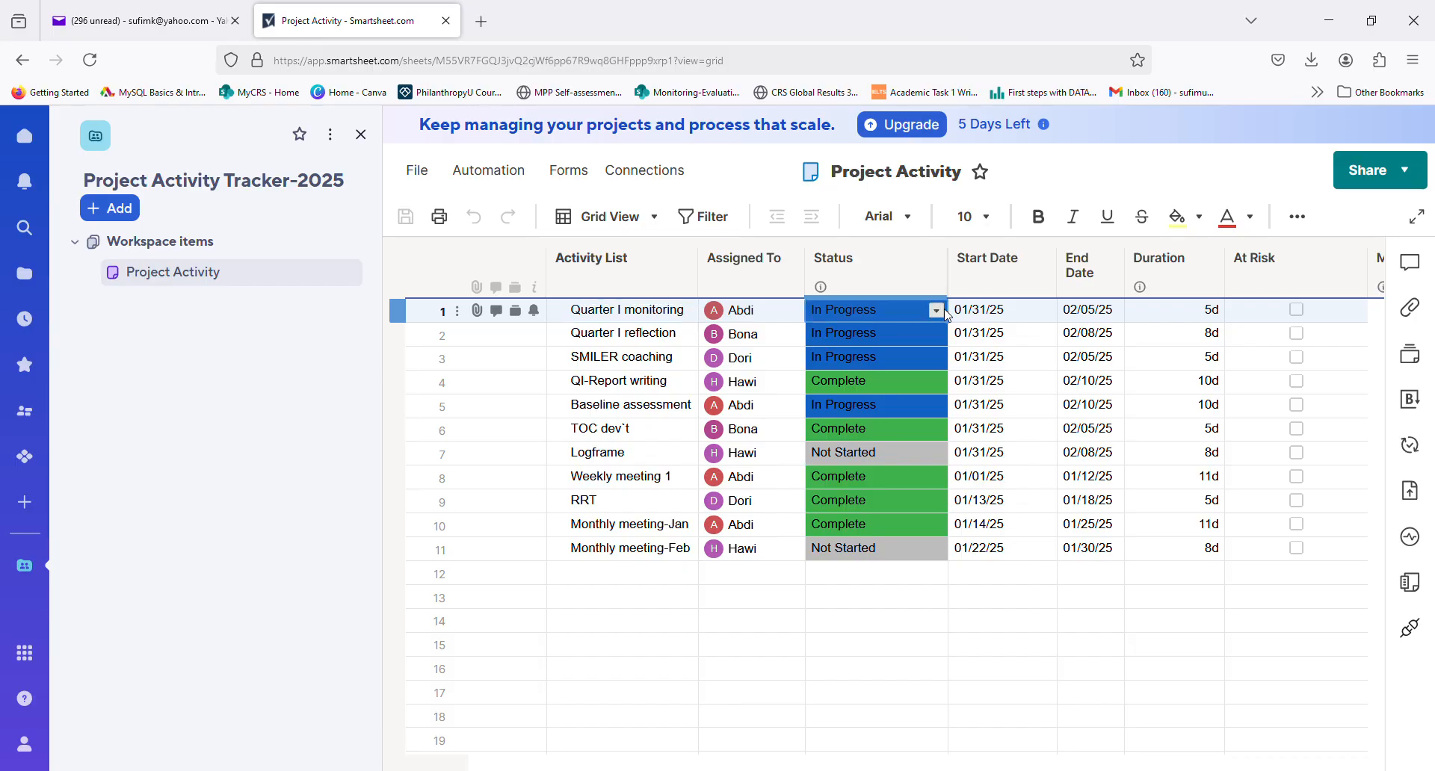
click(938, 311)
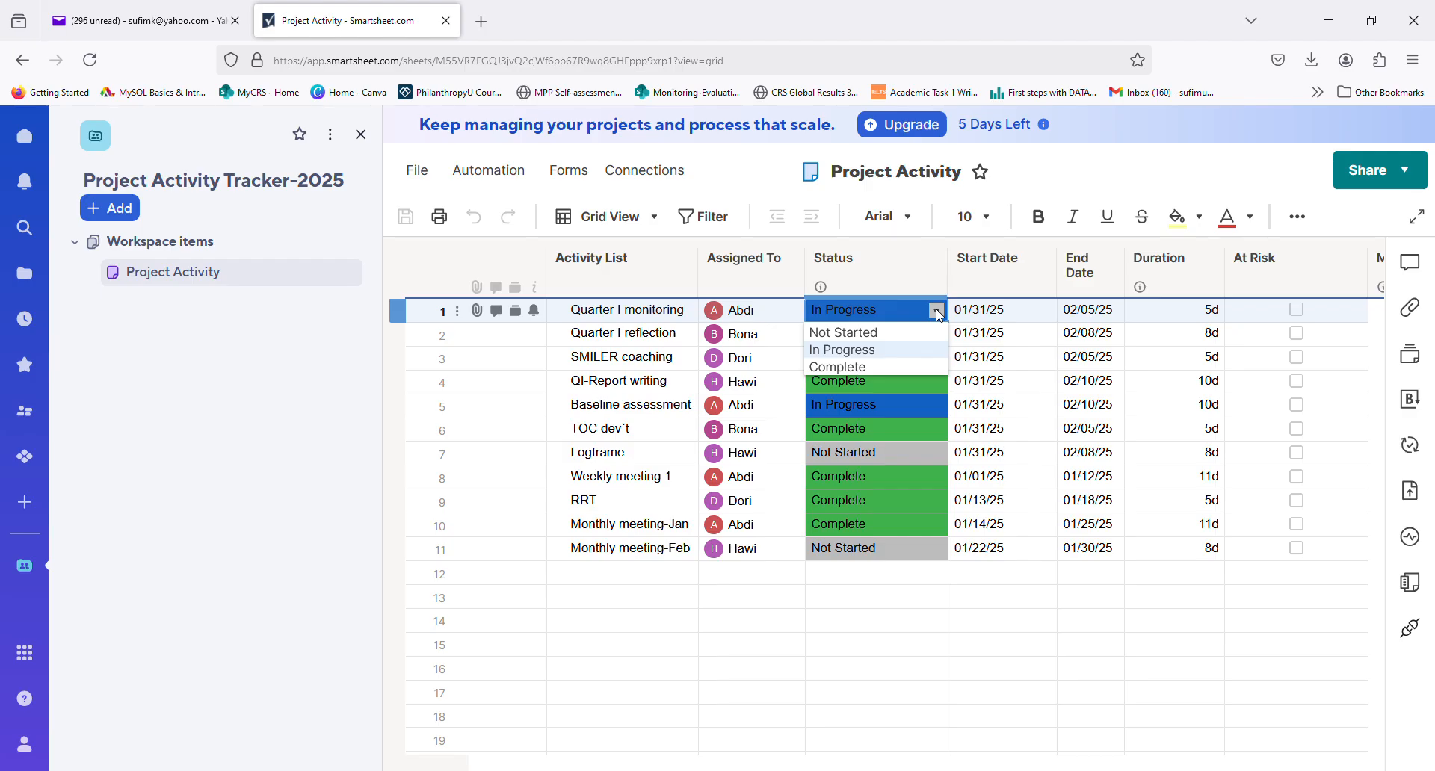
click(837, 369)
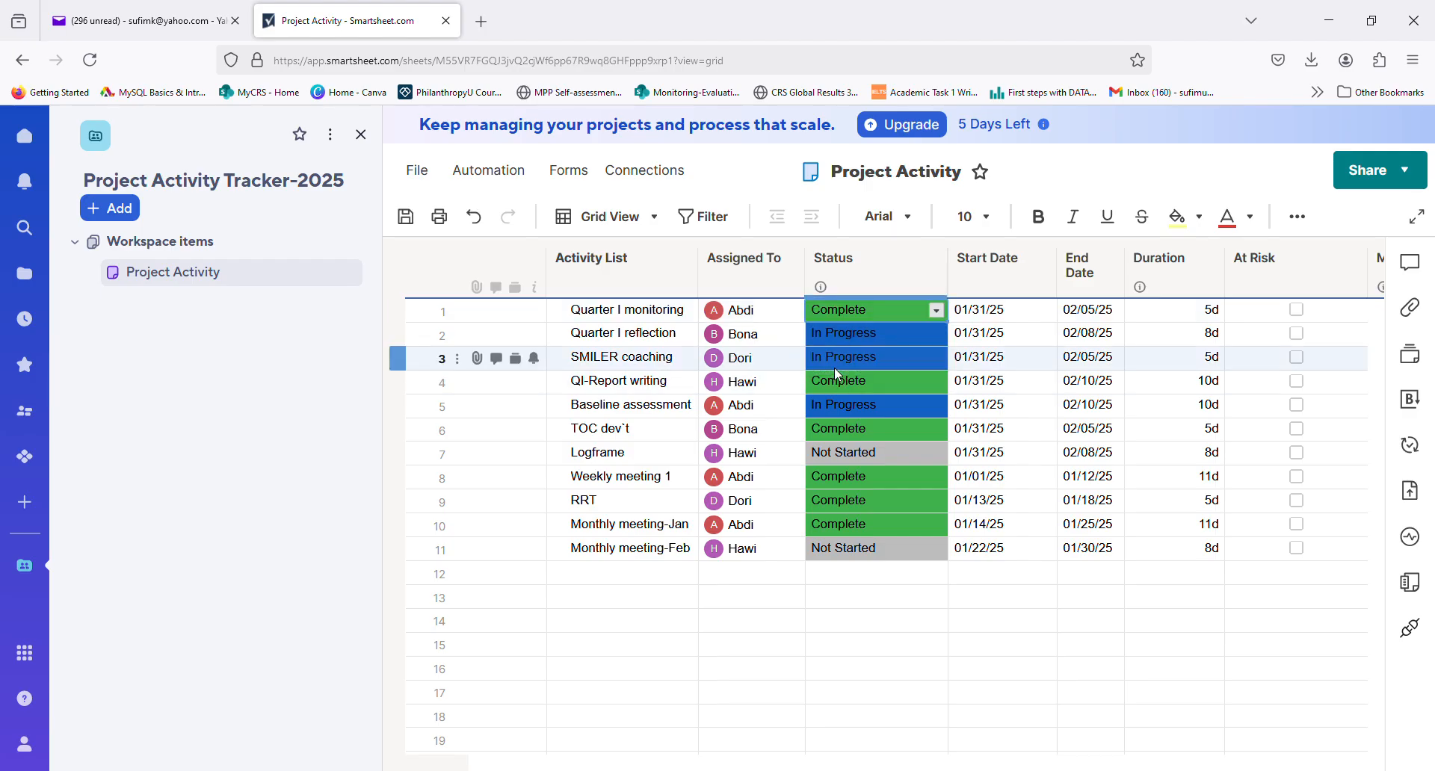
click(885, 335)
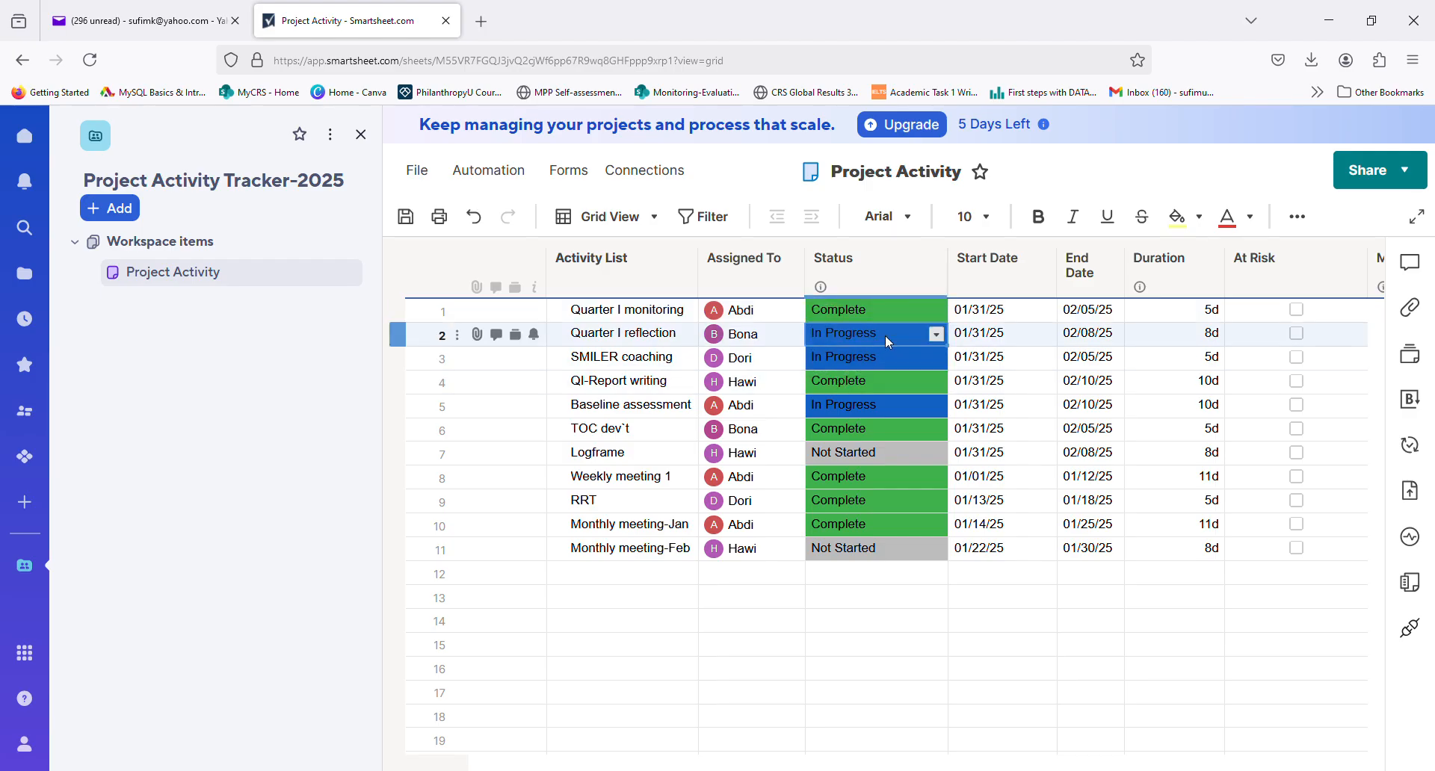
click(937, 335)
click(854, 390)
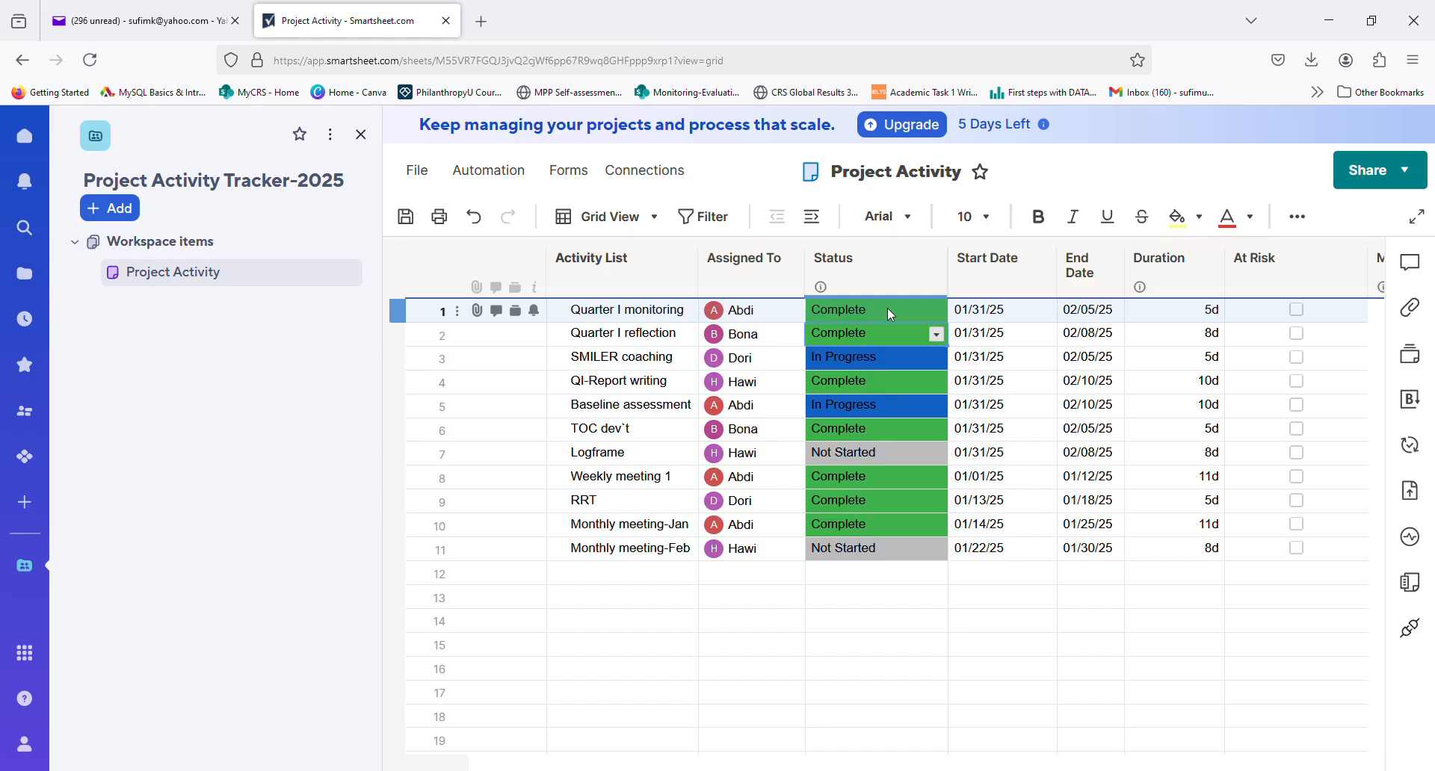
- Check the status lanes in Board view, including Quarter I monitoring and Quarter I reflection, and return to Grid view
click(652, 218)
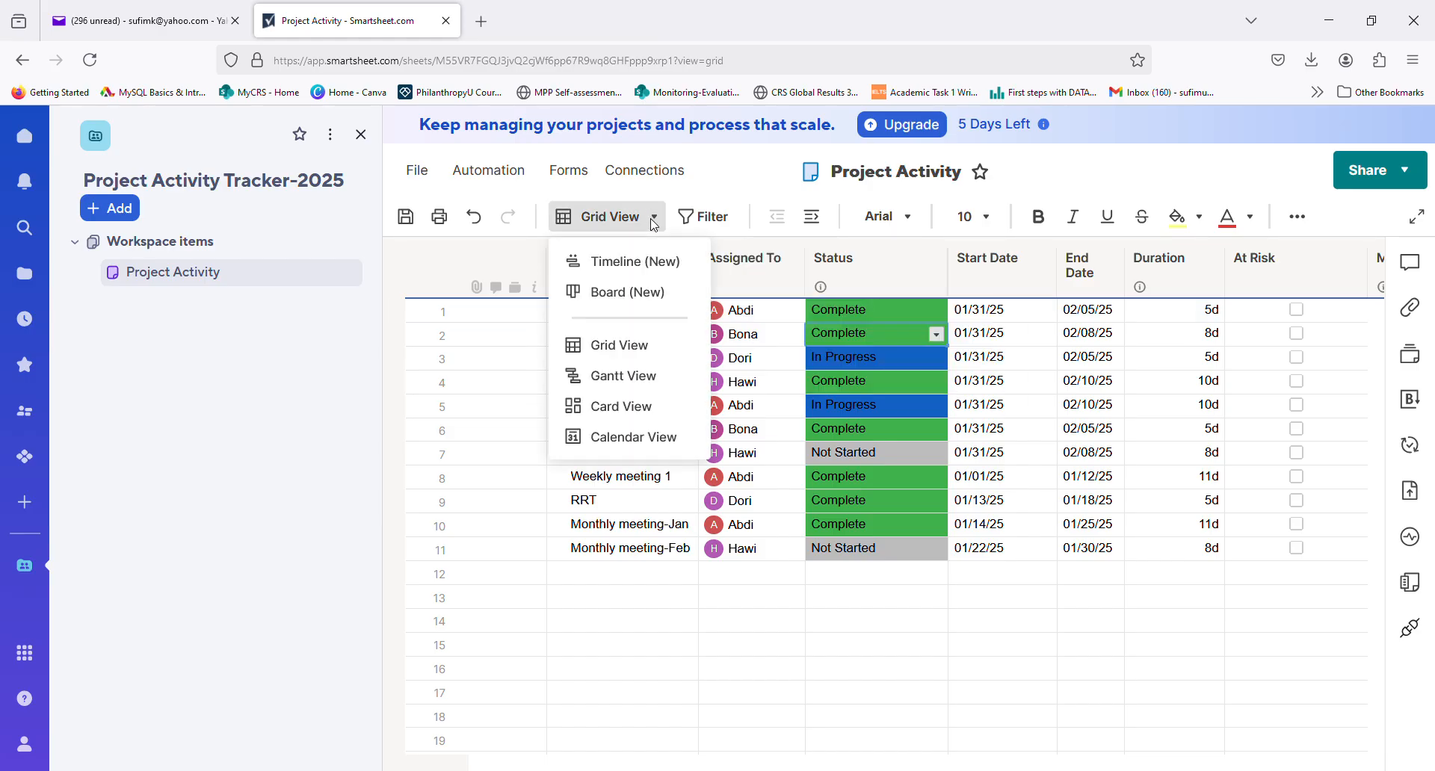
click(621, 293)
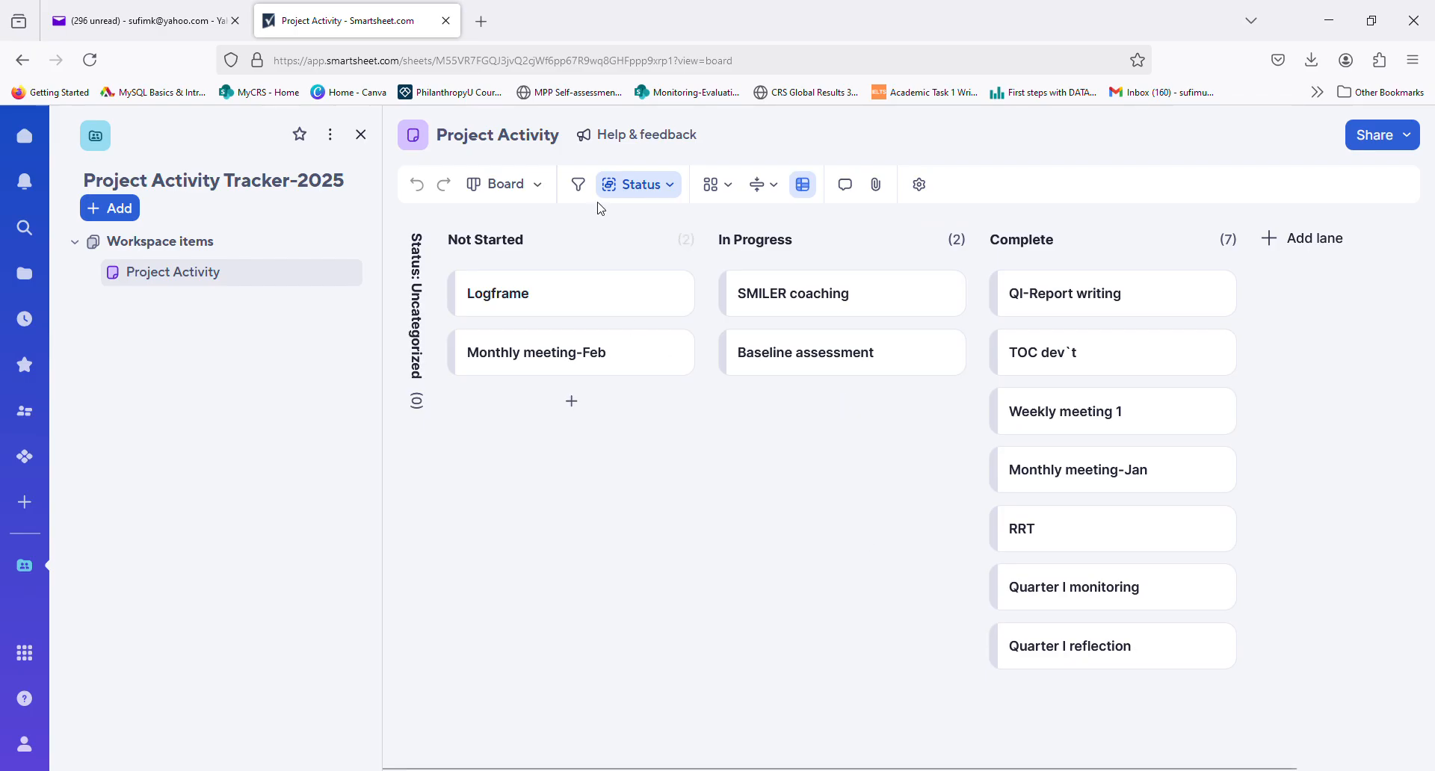
click(539, 187)
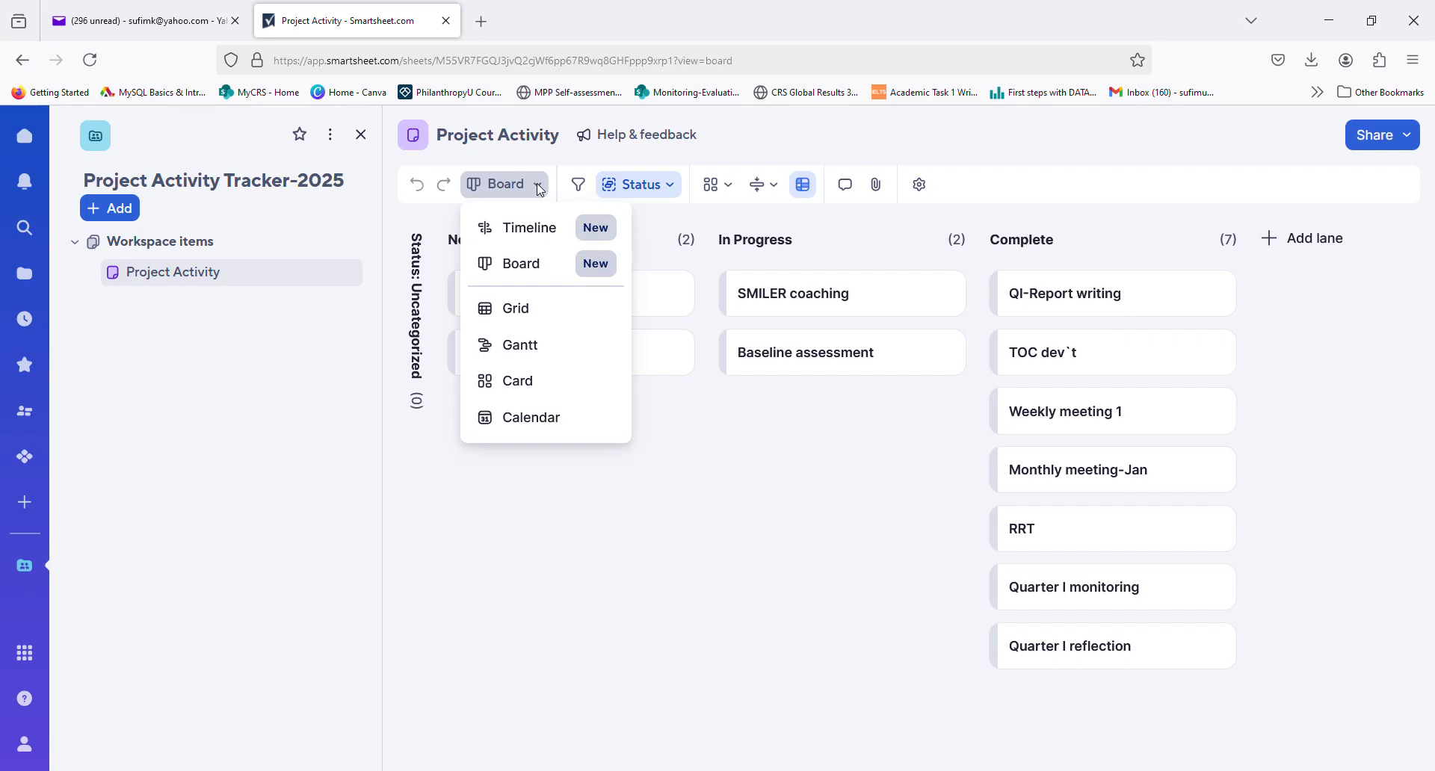
click(529, 317)
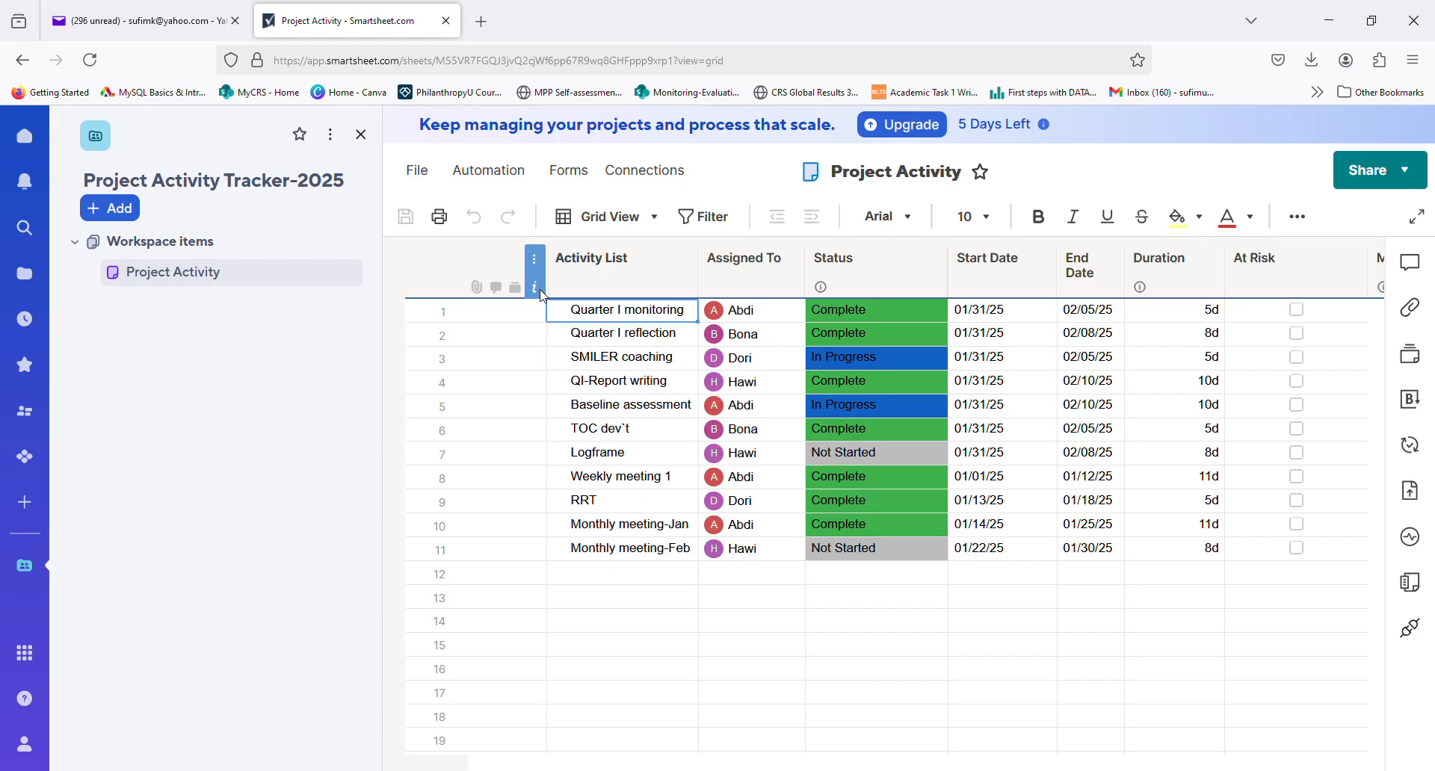
- Examine the activities grouped by assignee and status in Timeline view, and go back to Grid view
click(655, 219)
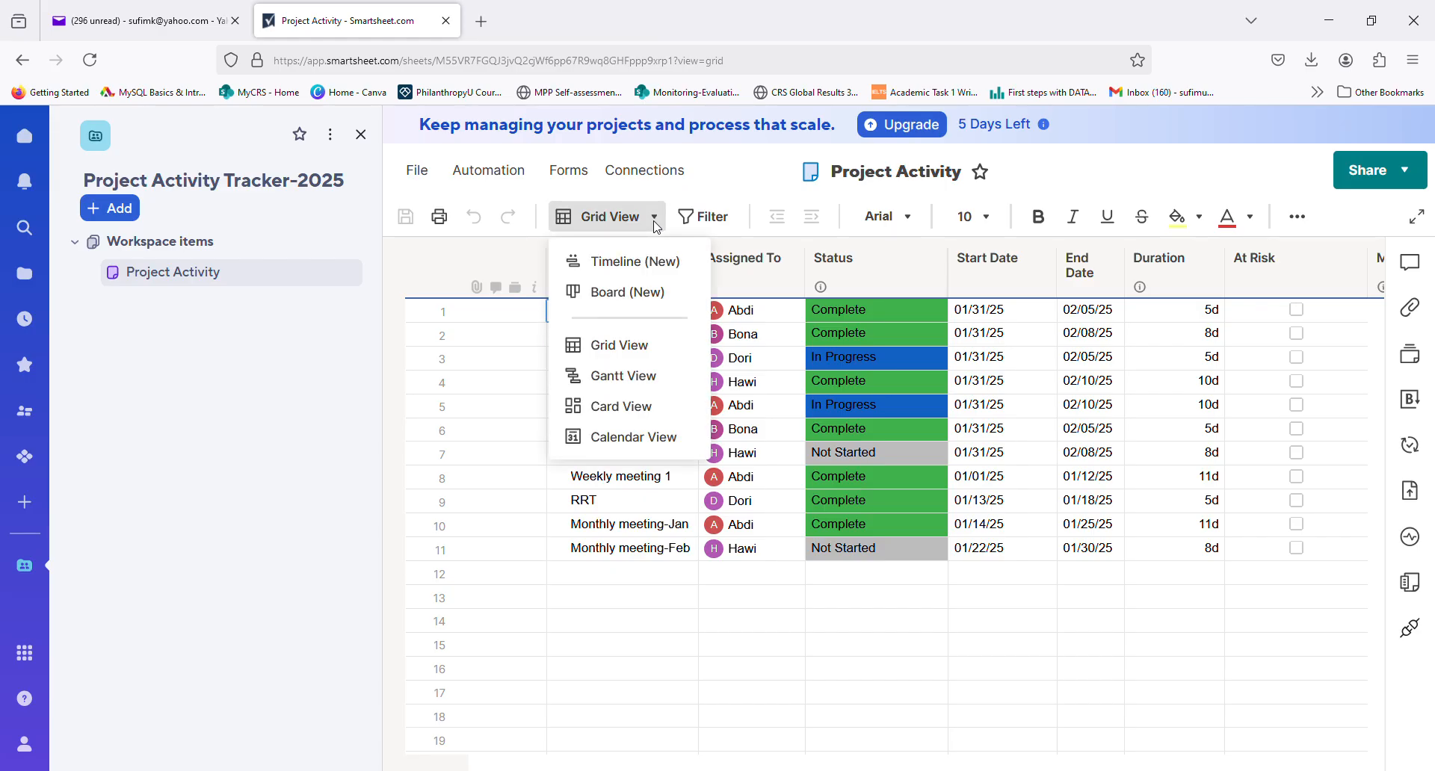
click(655, 222)
click(655, 222)
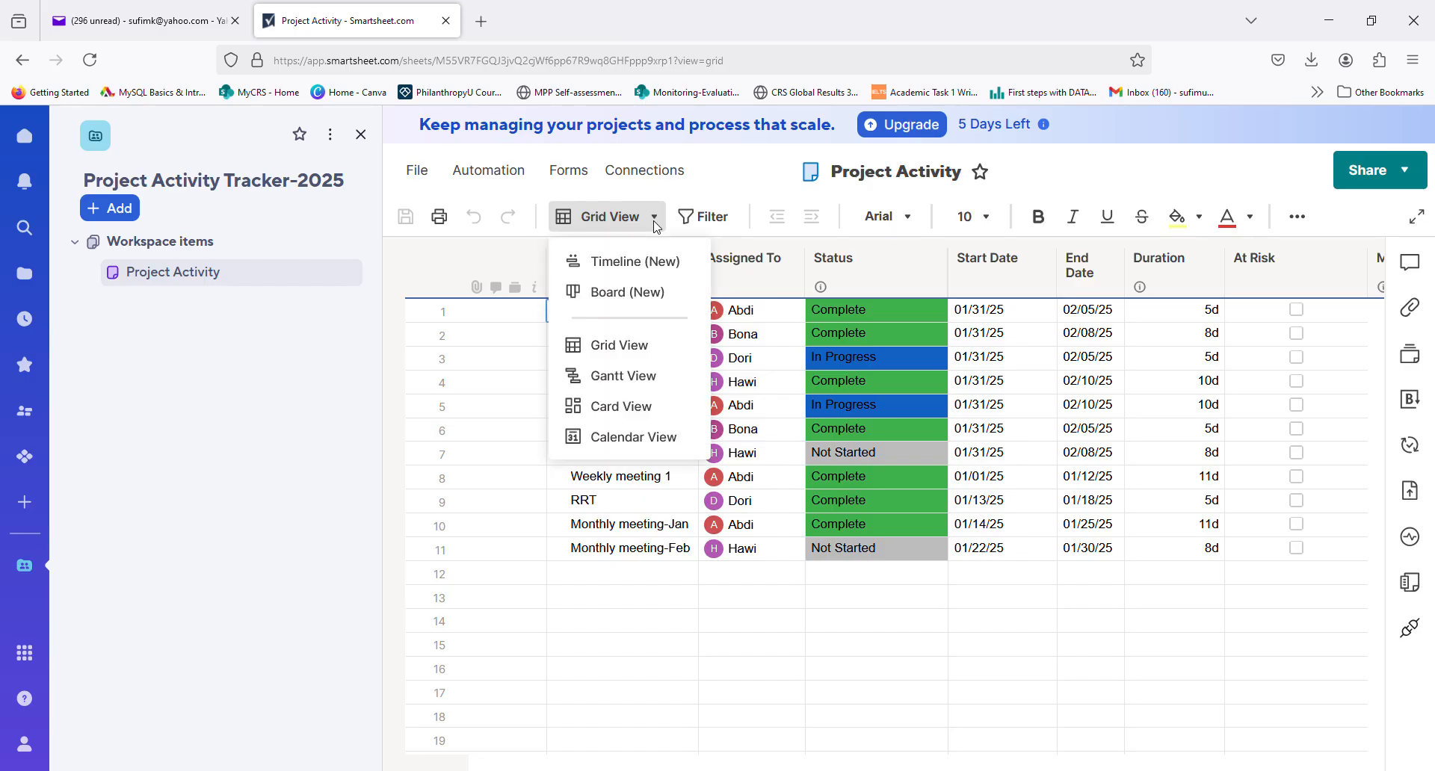
click(633, 261)
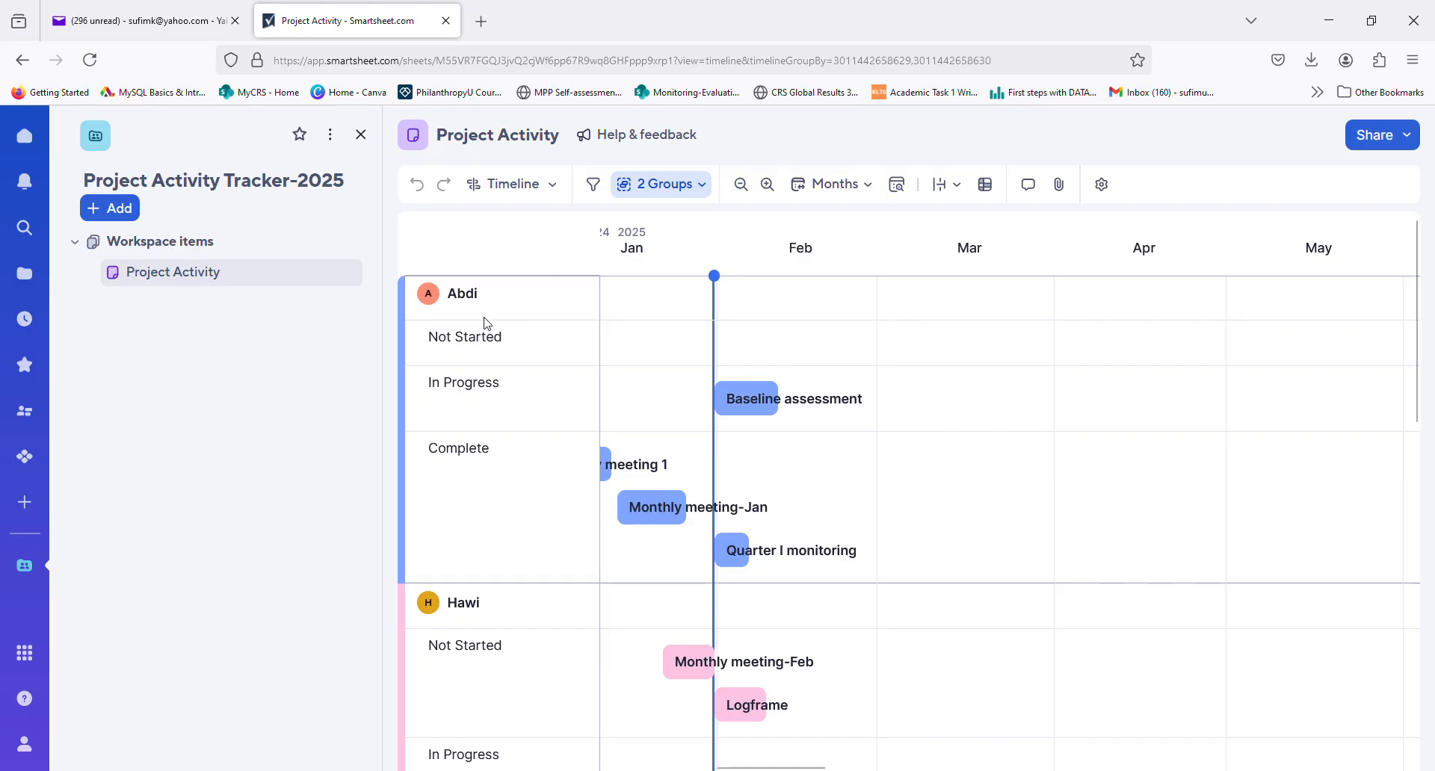
mouse_move(457, 297)
drag(1418, 424, 1408, 371)
click(559, 188)
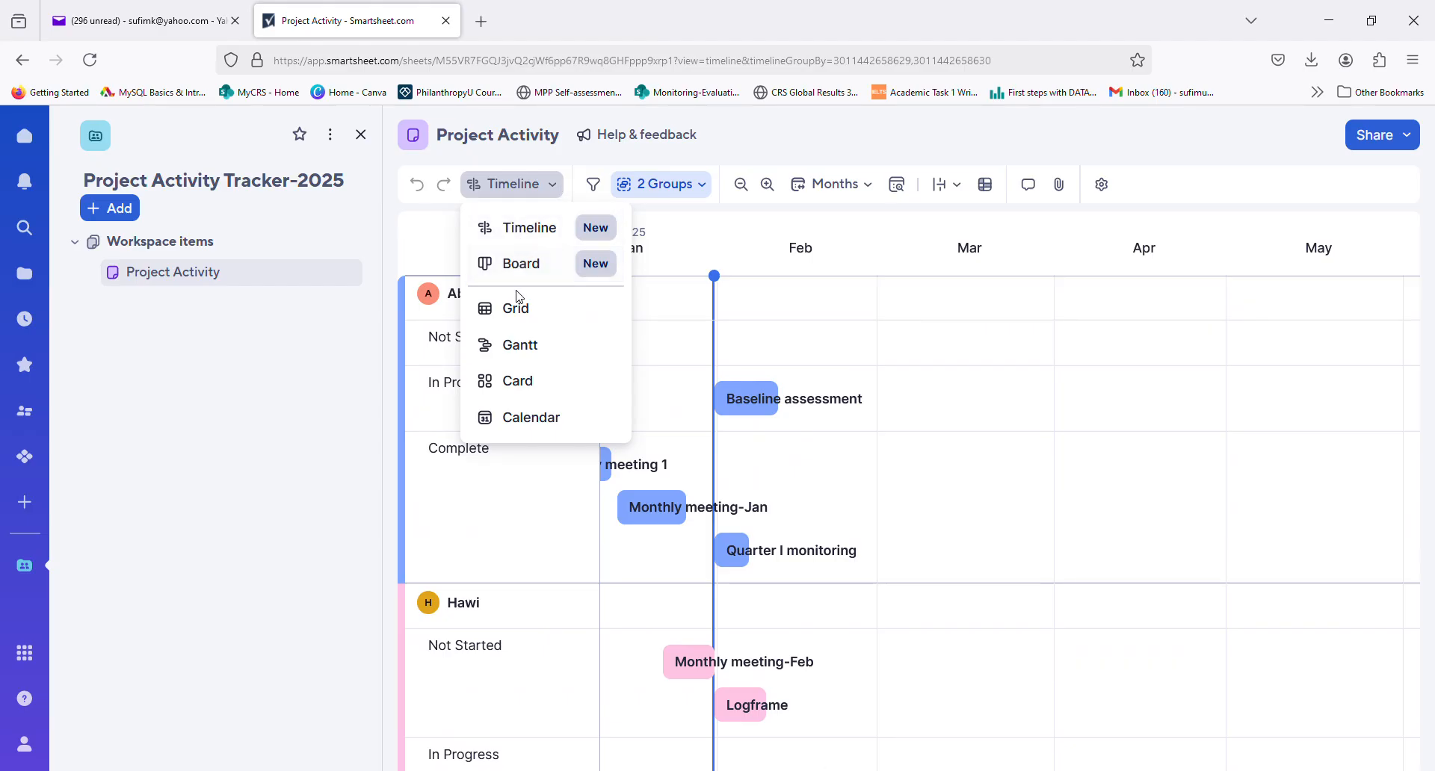
click(524, 312)
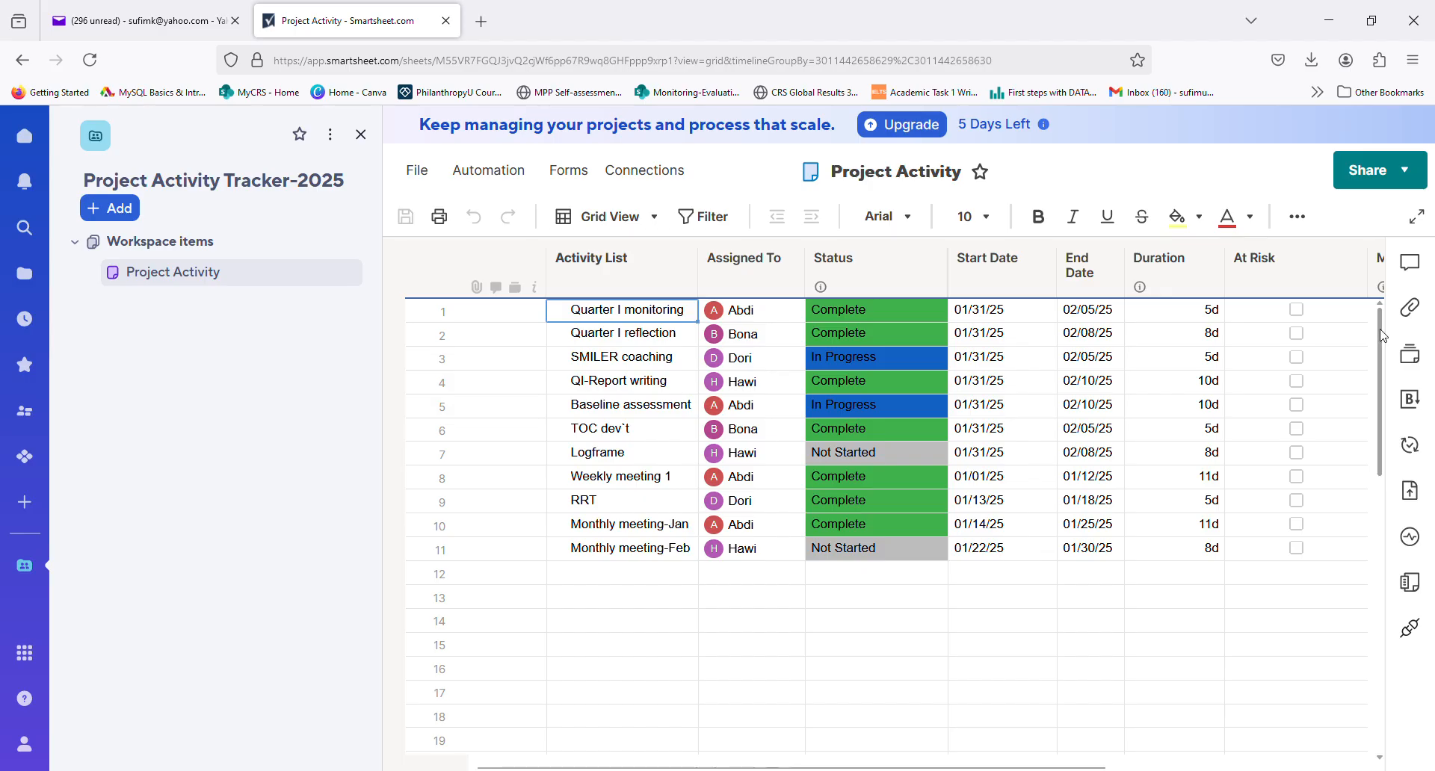
- Set the status of Monthly meeting-Jan to Not Started and of Monthly meeting-Feb to Complete in the grid
scroll(1379, 338, down, 1)
scroll(1379, 338, up, 1)
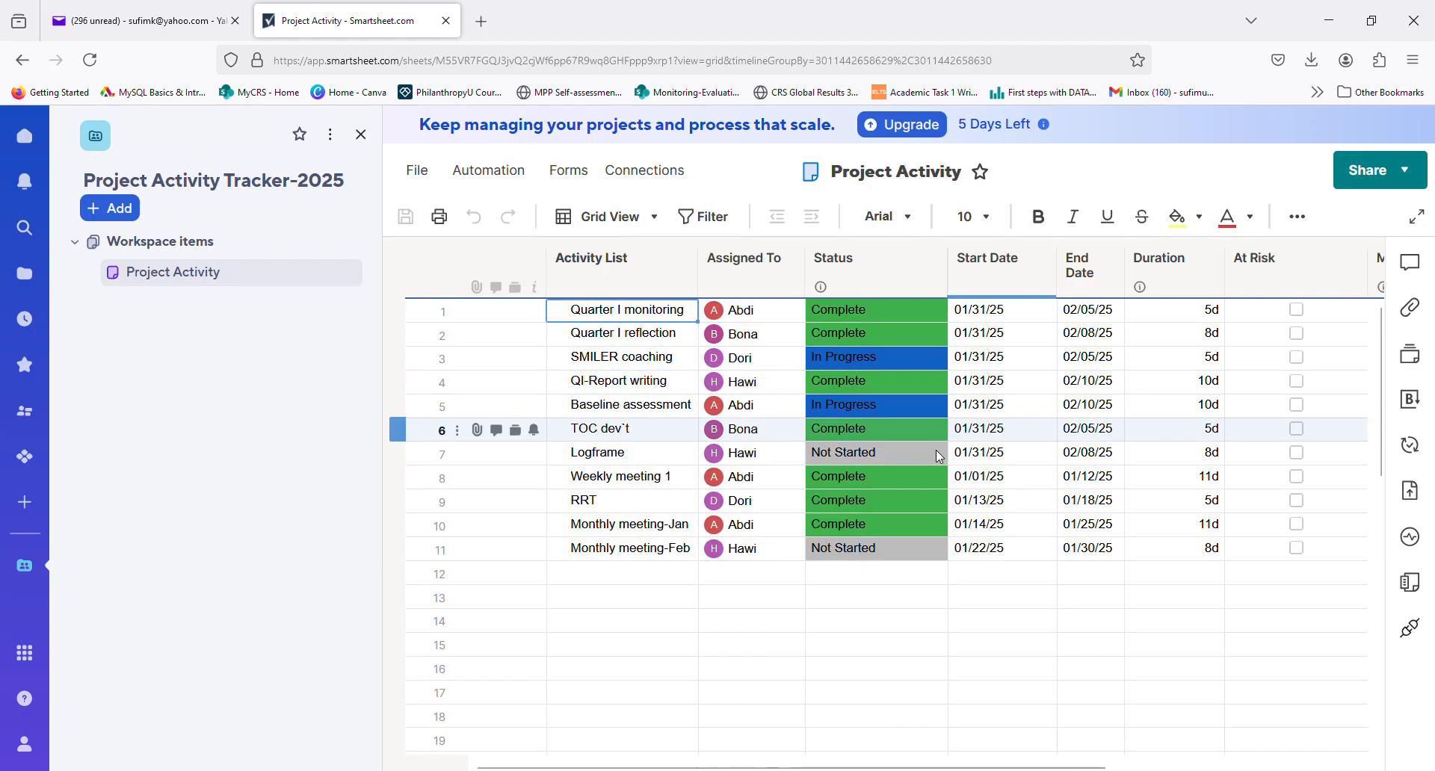
click(924, 527)
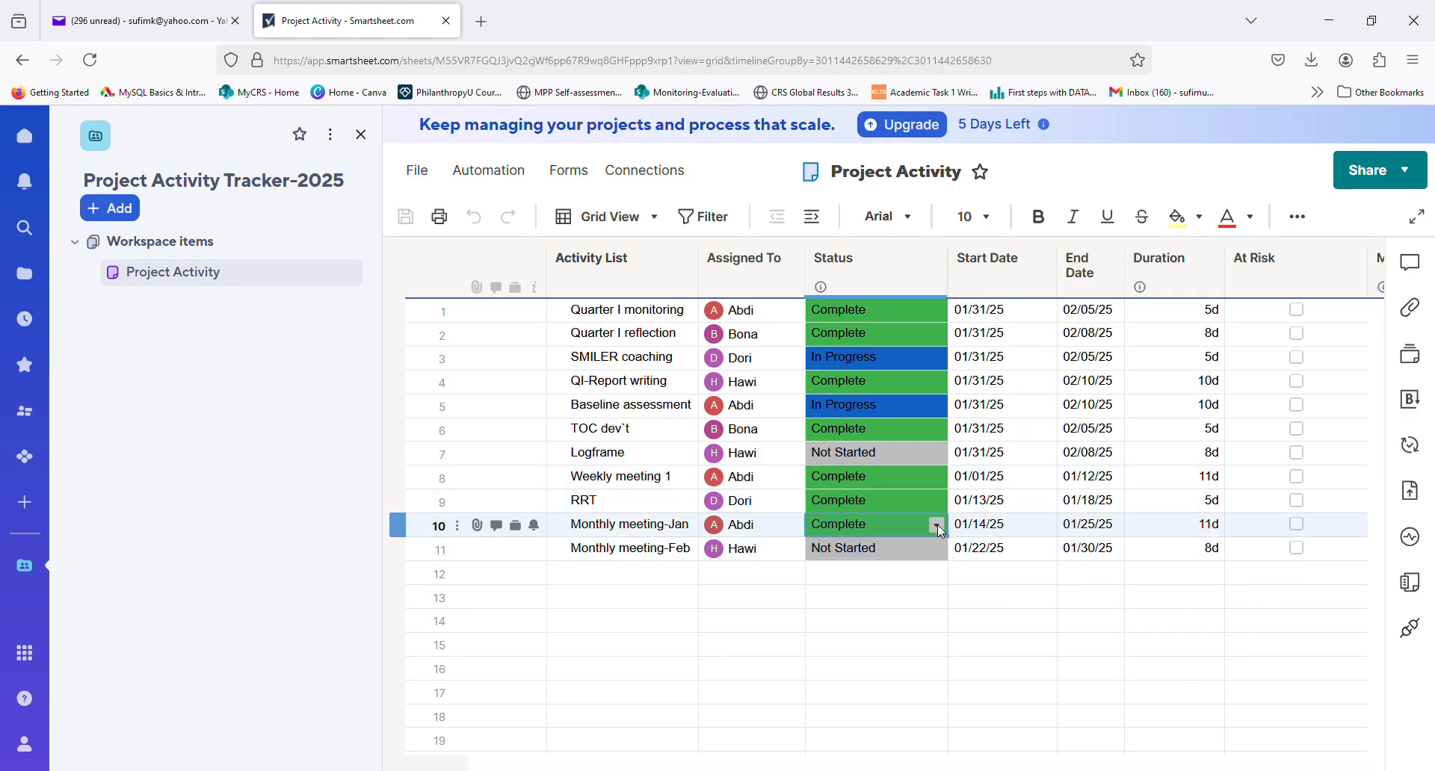
click(937, 525)
click(866, 551)
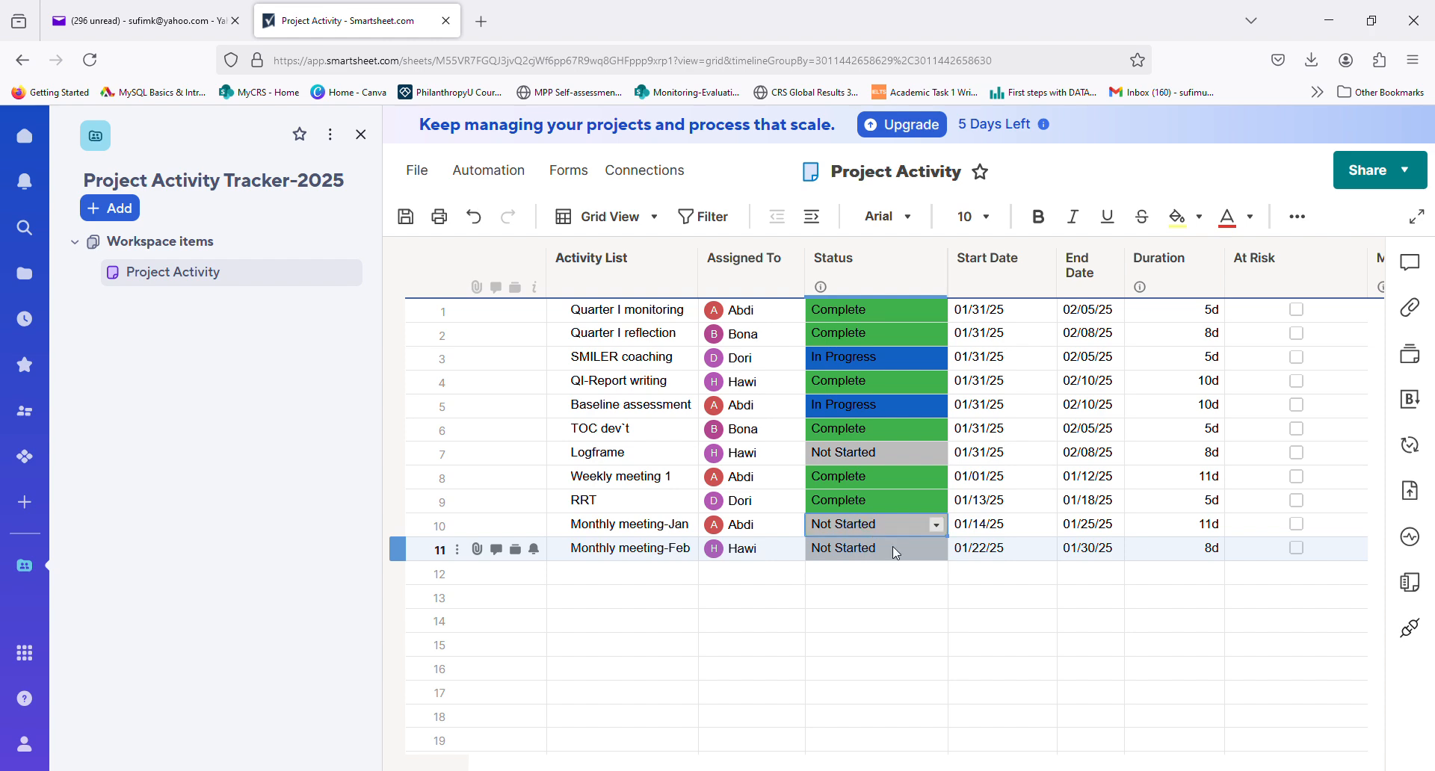
click(937, 551)
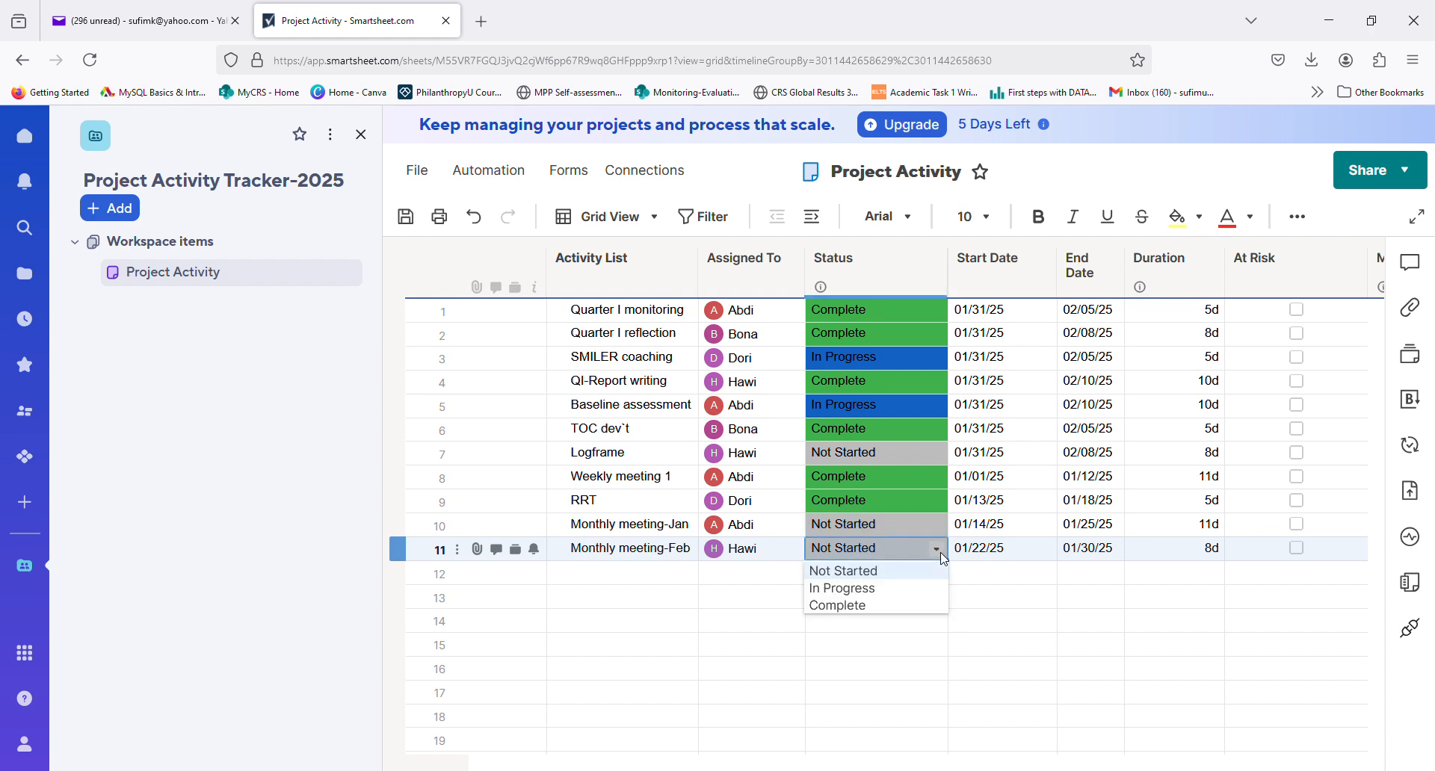
click(851, 607)
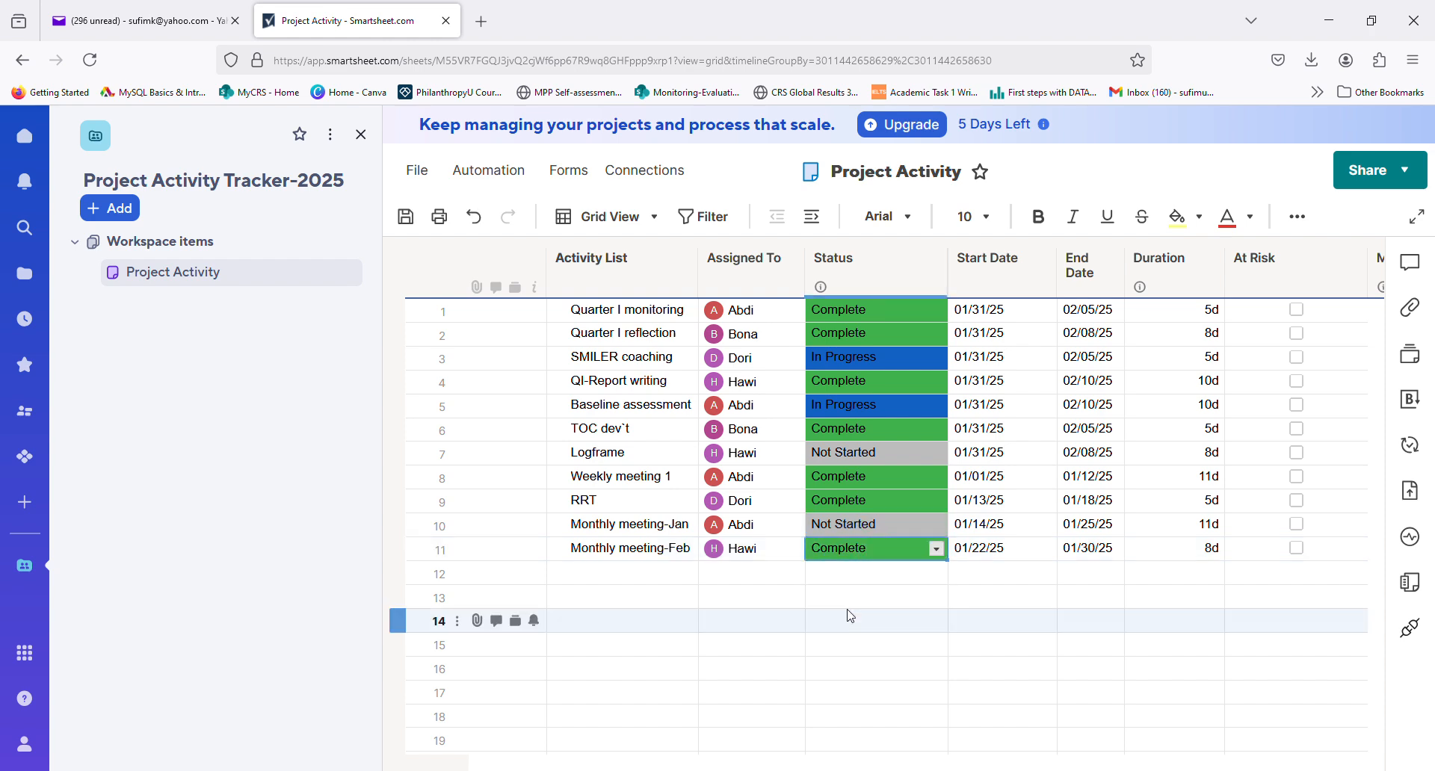